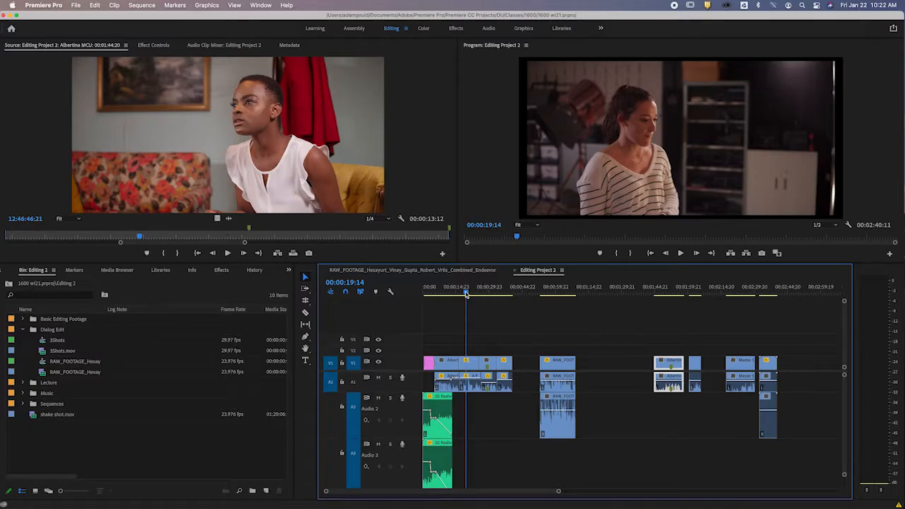
# Play the A F Two Shot clip in the sequence from 00:00:17:14 to check its audio levels in both channels
pyautogui.press('=')
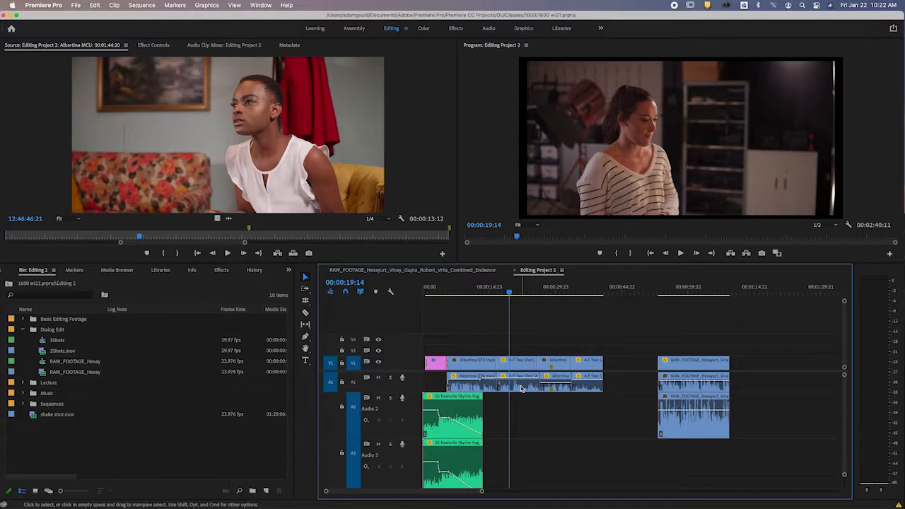
pyautogui.click(501, 294)
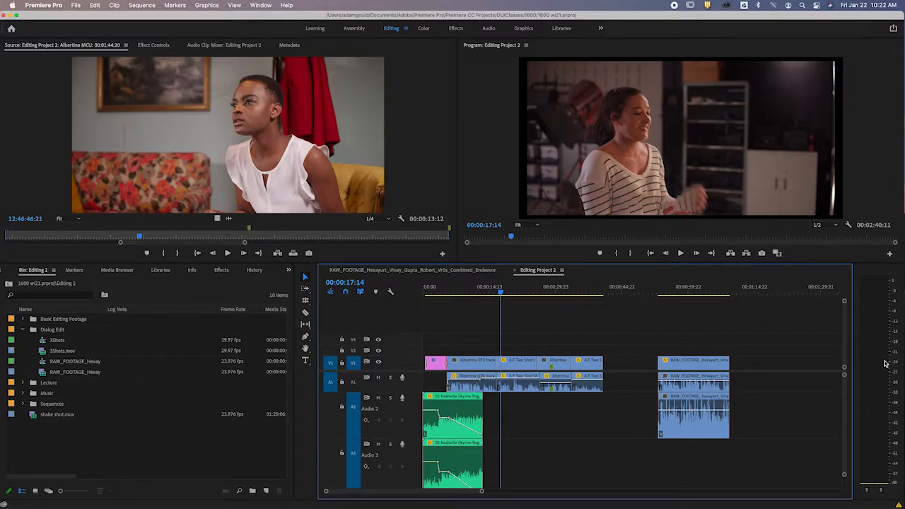
pyautogui.press('space')
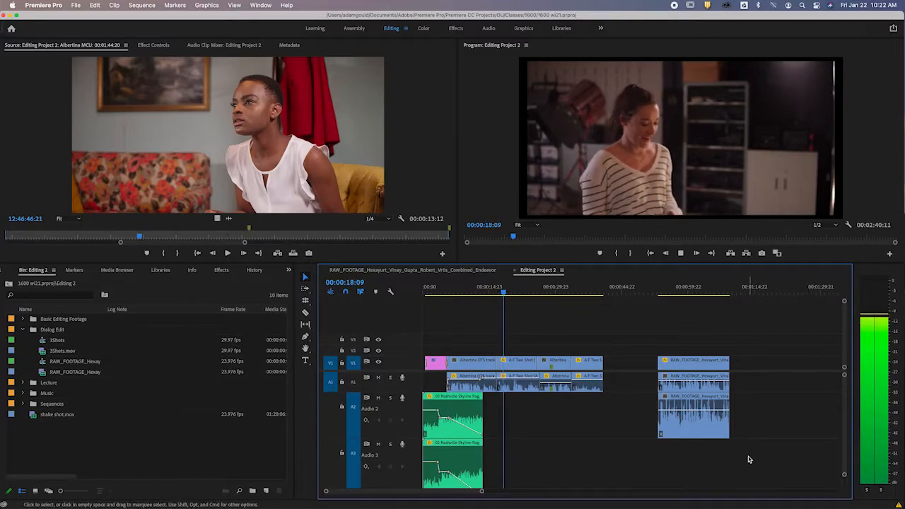
pyautogui.press('space')
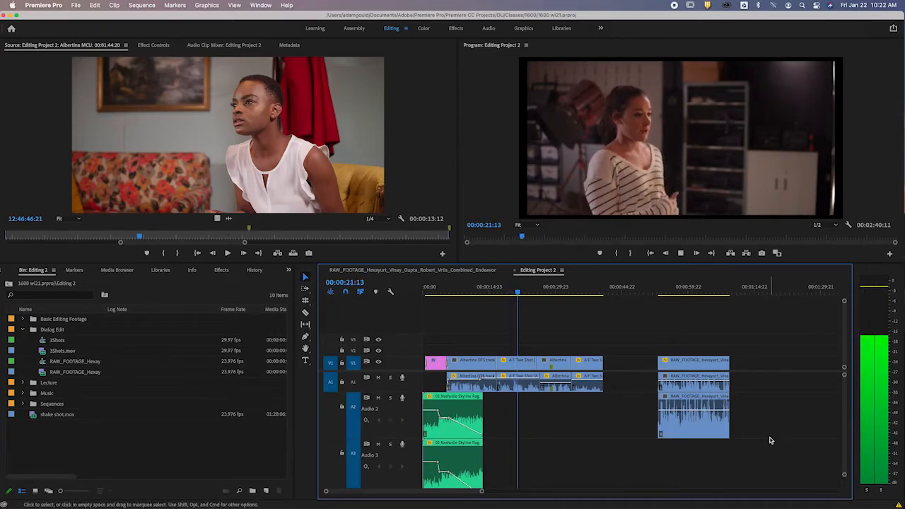
pyautogui.press('space')
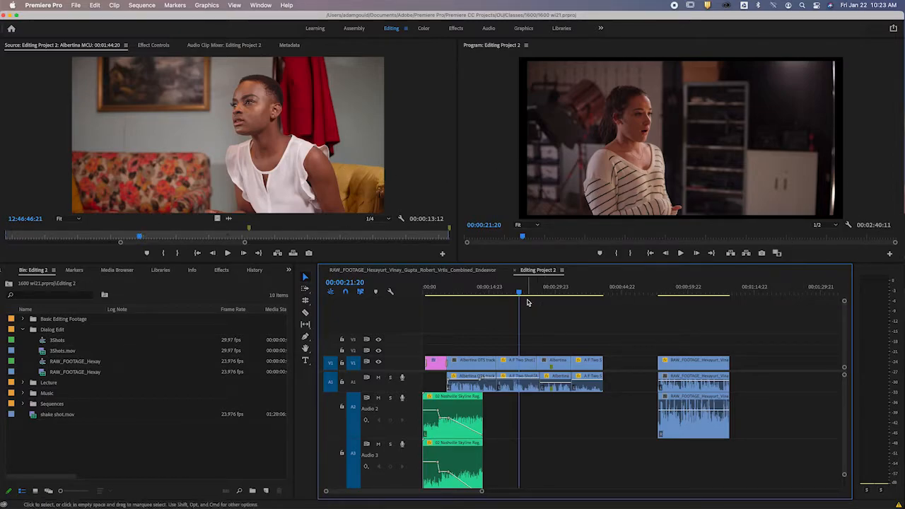
# Save the project and place the playhead at 00:00:21:21 within the A F Two Shot clip
pyautogui.click(518, 292)
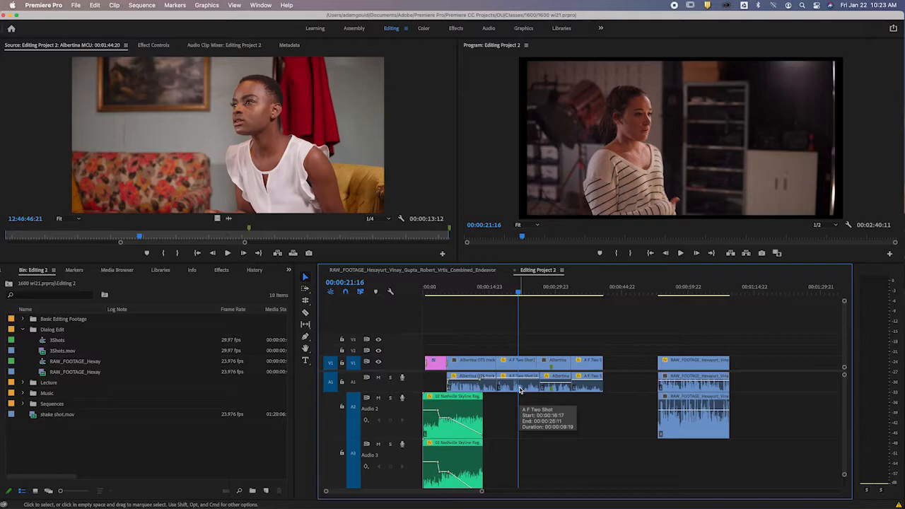
pyautogui.click(517, 294)
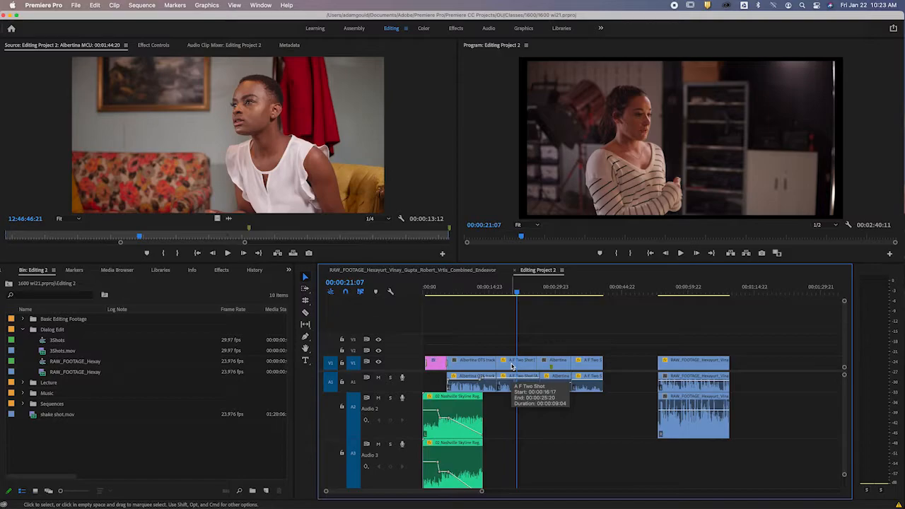
pyautogui.press('cmd+s')
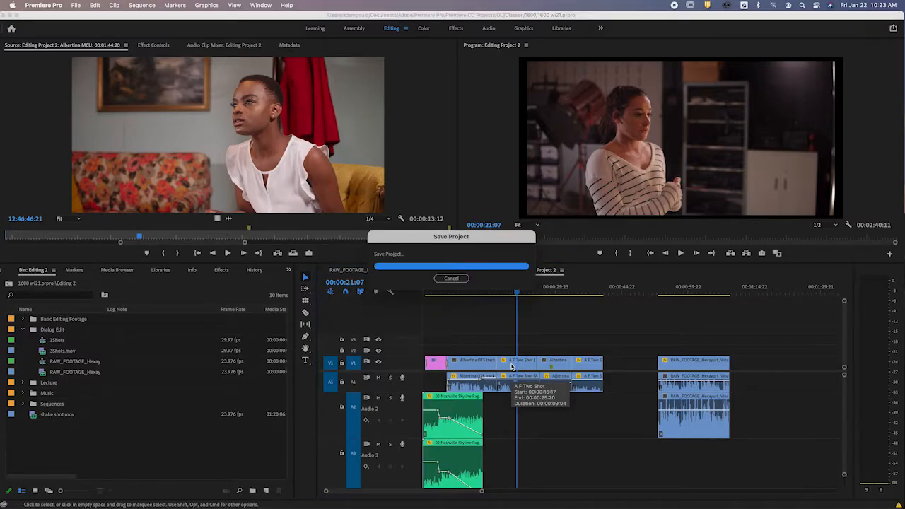
pyautogui.click(519, 292)
pyautogui.moveTo(520, 294); pyautogui.dragTo(521, 293)
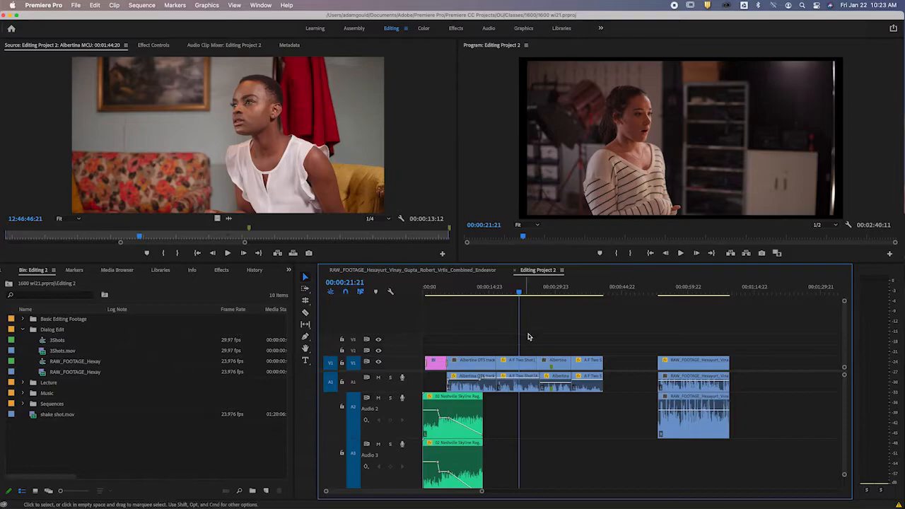
# View the sequence's A F Two Shot and adjacent Albertina MCU clips in the Source monitor, ending on A F Two Shot
pyautogui.doubleClick(512, 365)
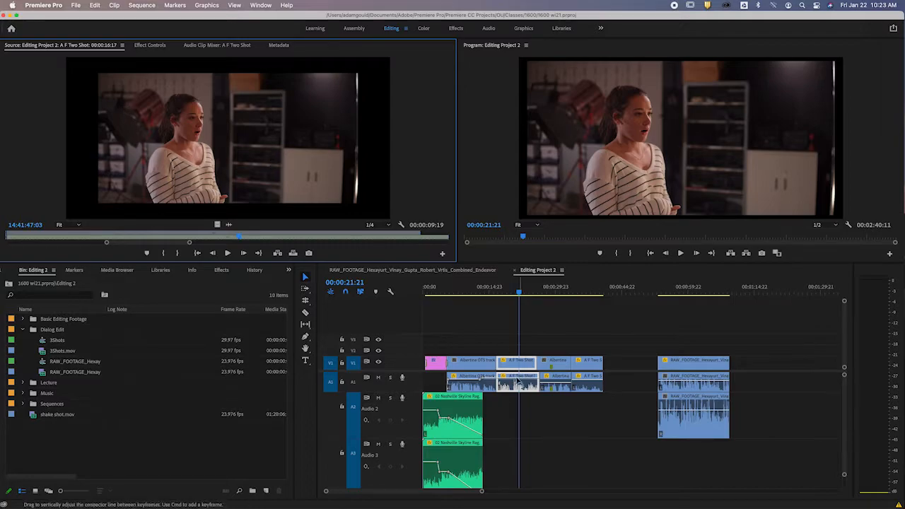
pyautogui.doubleClick(563, 363)
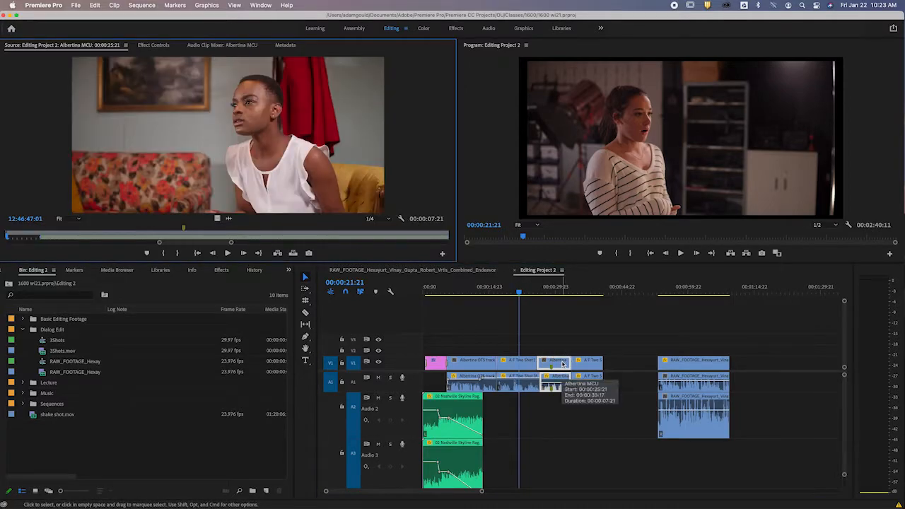
pyautogui.doubleClick(516, 368)
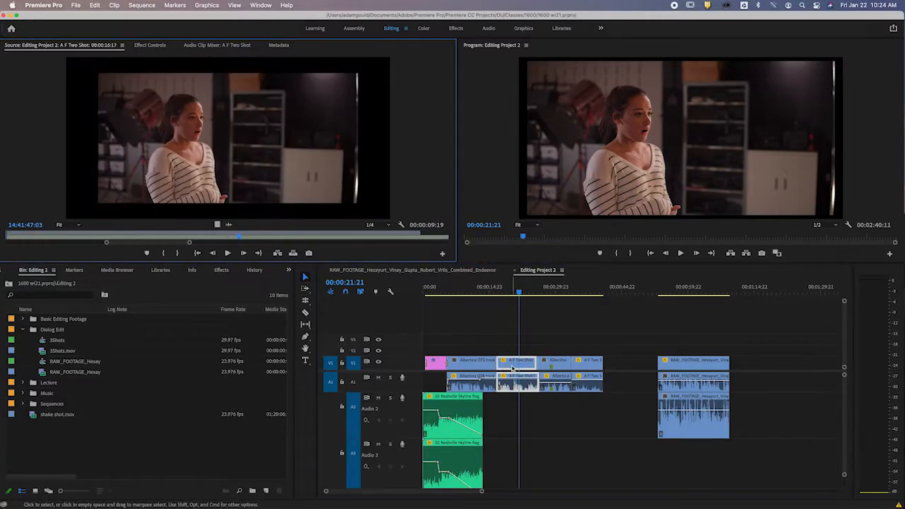
# Collapse the Dialog Edit bin, expand Basic Editing Footage, and view its original Albertina MCU clip in the Source monitor
pyautogui.click(24, 329)
pyautogui.click(24, 319)
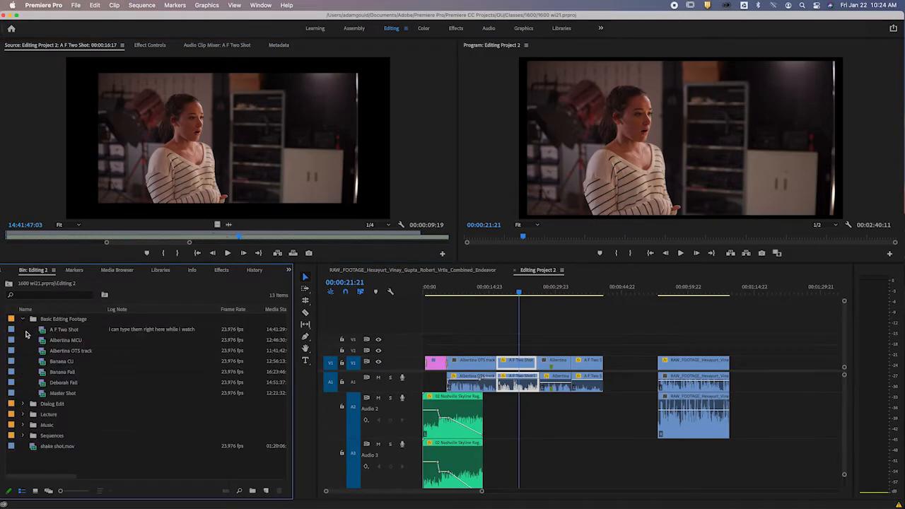
pyautogui.doubleClick(42, 341)
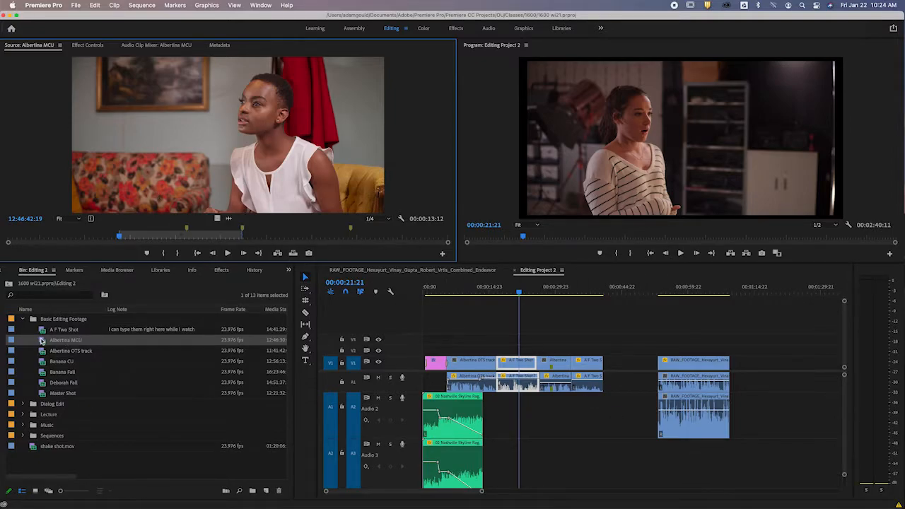
pyautogui.click(533, 334)
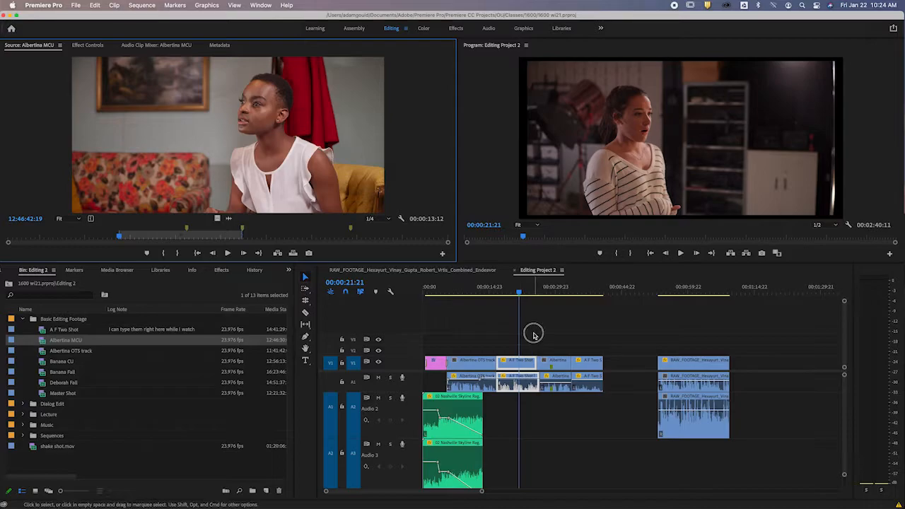
# Set the Panner's Pan value to -100 for the sequence's A F Two Shot clip at 00:00:21:21
pyautogui.doubleClick(515, 361)
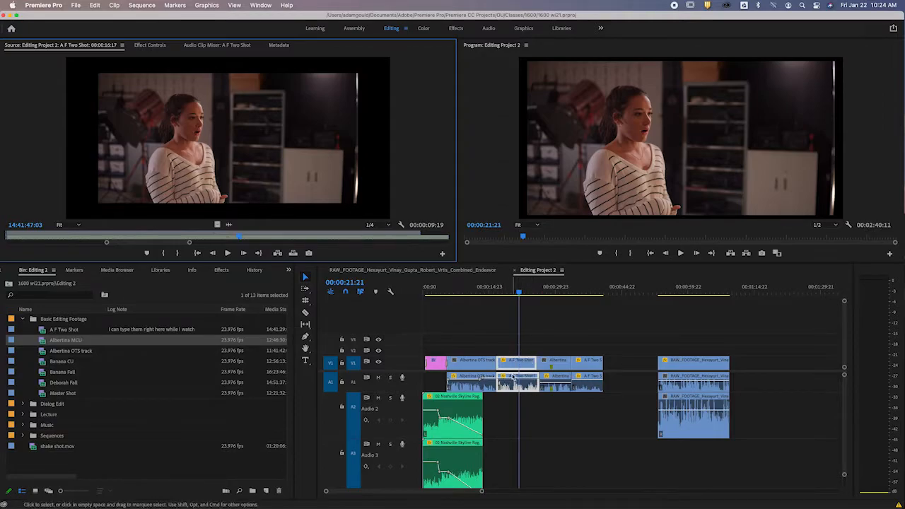
pyautogui.click(150, 48)
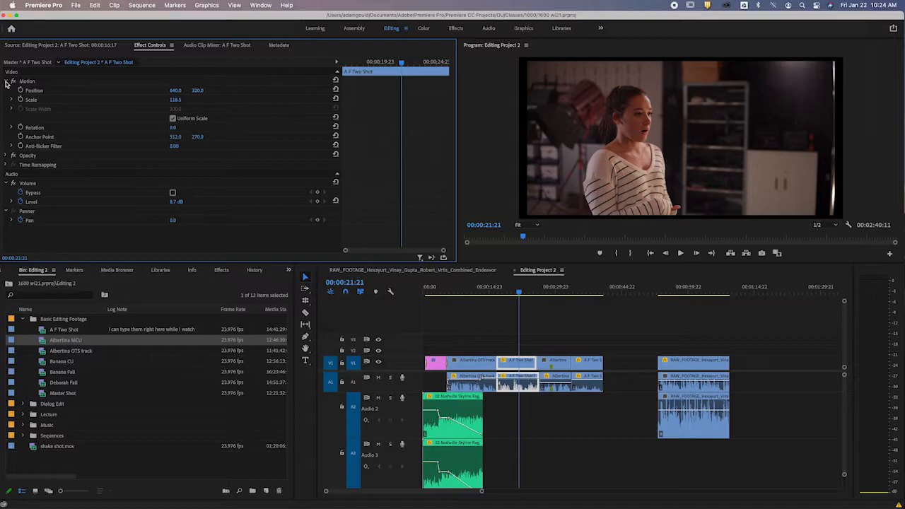
pyautogui.click(6, 82)
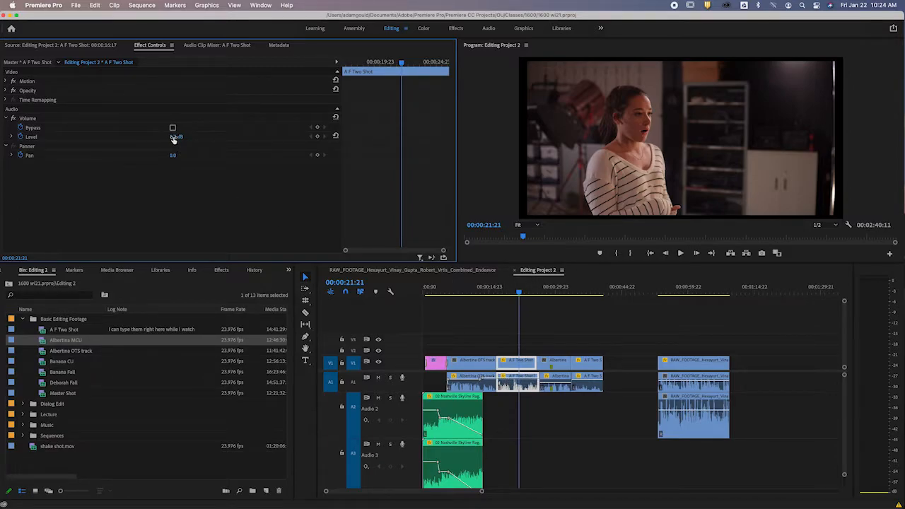
pyautogui.moveTo(174, 139)
pyautogui.mouseDown()
pyautogui.moveTo(205, 139)
pyautogui.moveTo(182, 137)
pyautogui.mouseUp()
pyautogui.click(6, 119)
pyautogui.moveTo(173, 139); pyautogui.dragTo(167, 138)
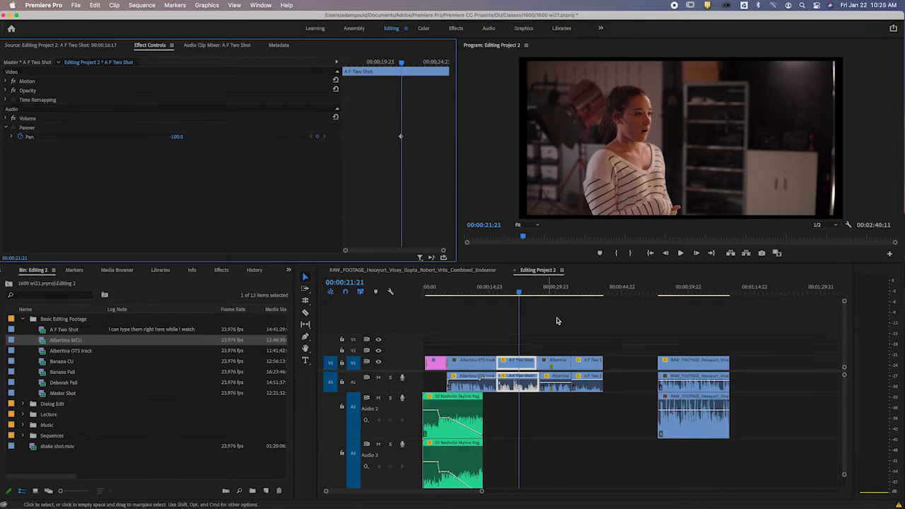
# Play the sequence from 00:00:16:16, stop at 00:00:20:21, and set the A F Two Shot clip's Pan to 0 there
pyautogui.click(497, 289)
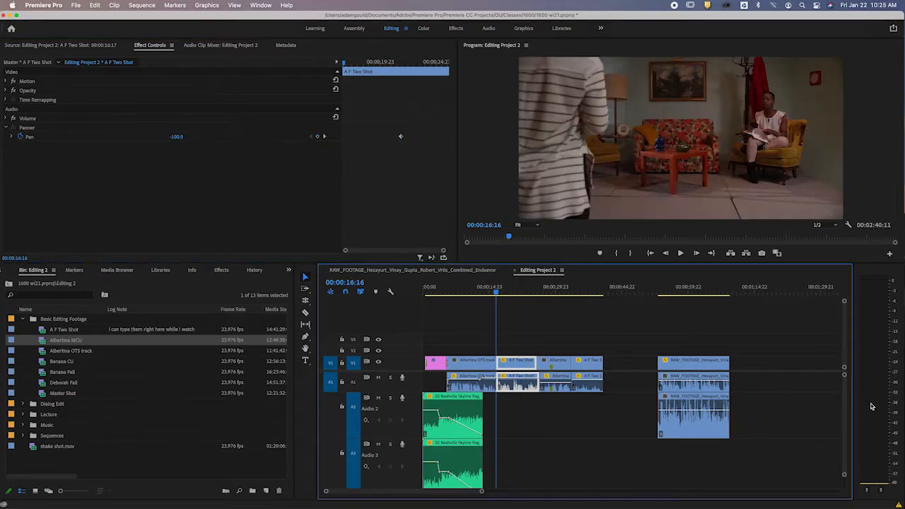
pyautogui.press('space')
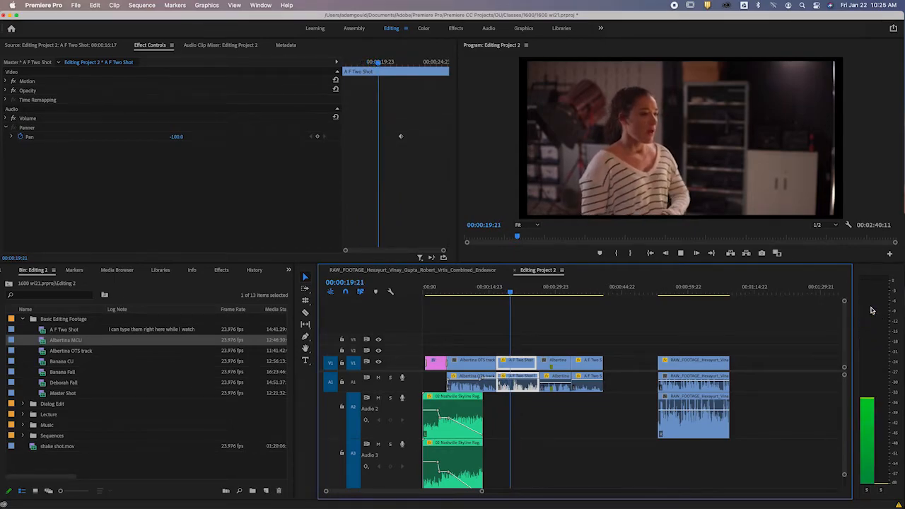
pyautogui.press('space')
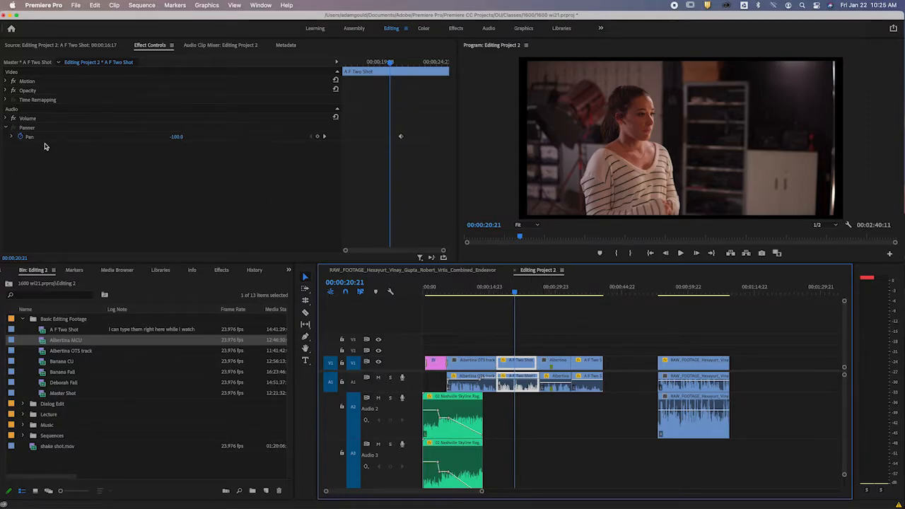
pyautogui.click(177, 137)
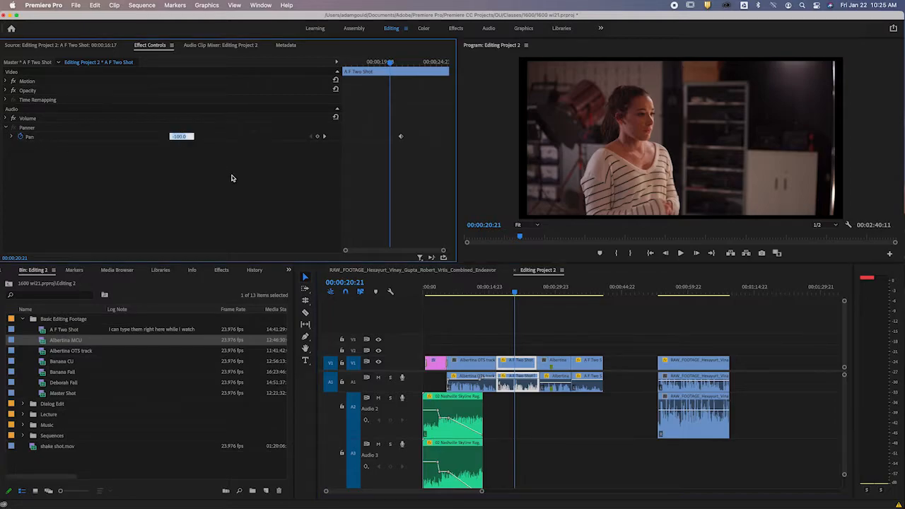
pyautogui.press('Return')
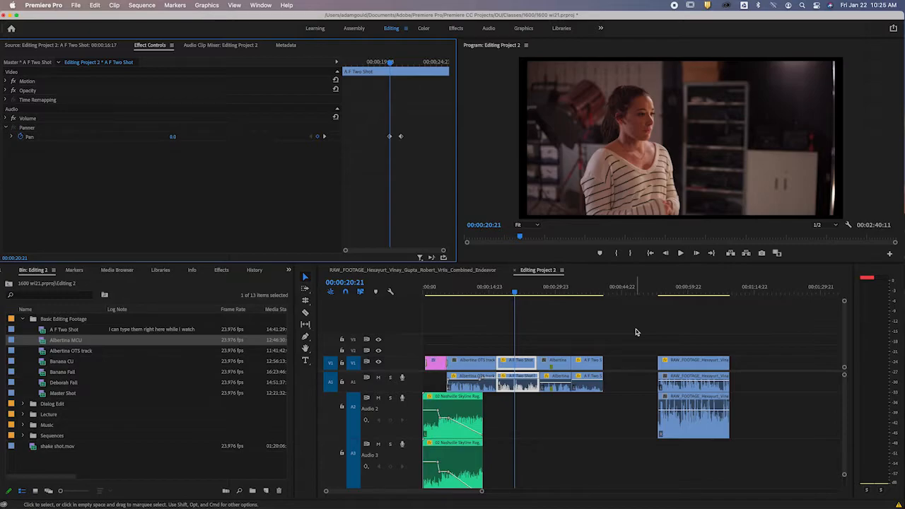
# Play the RAW_FOOTAGE clip in the sequence from 00:00:54:04 to hear its two audio tracks together
pyautogui.click(629, 291)
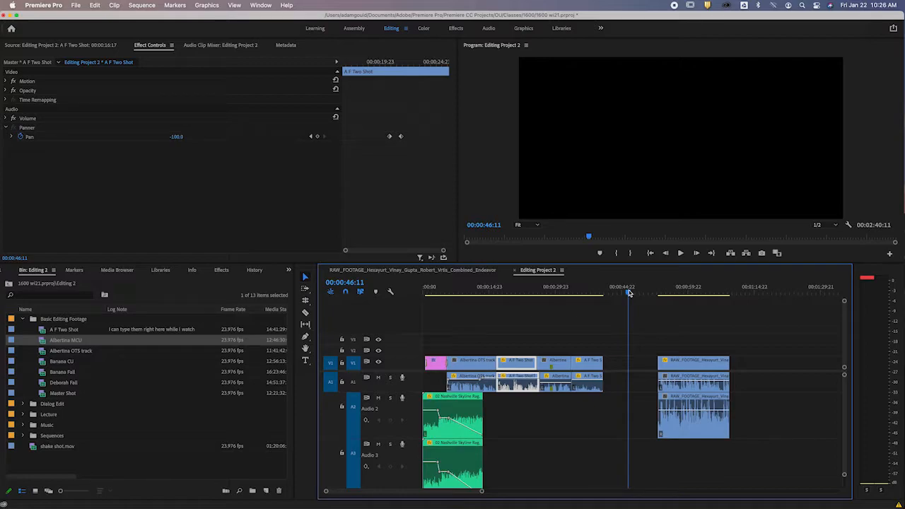
pyautogui.click(546, 291)
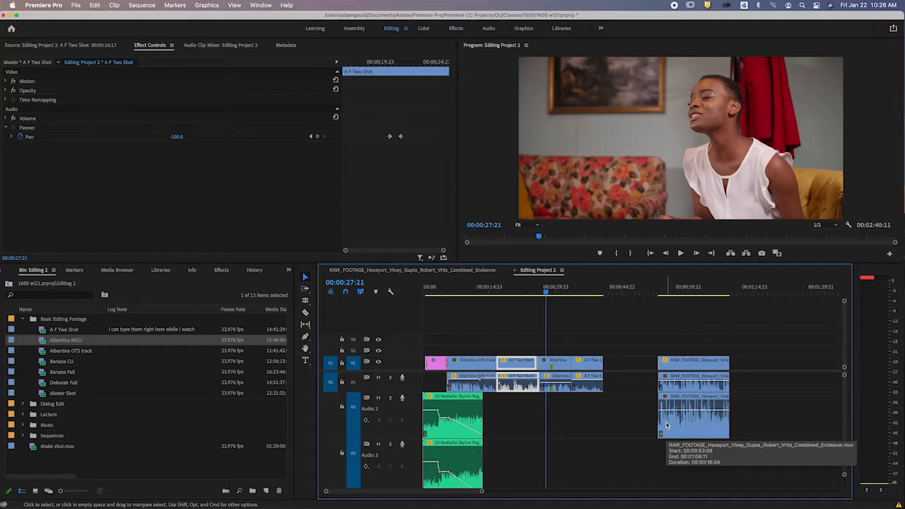
pyautogui.click(663, 289)
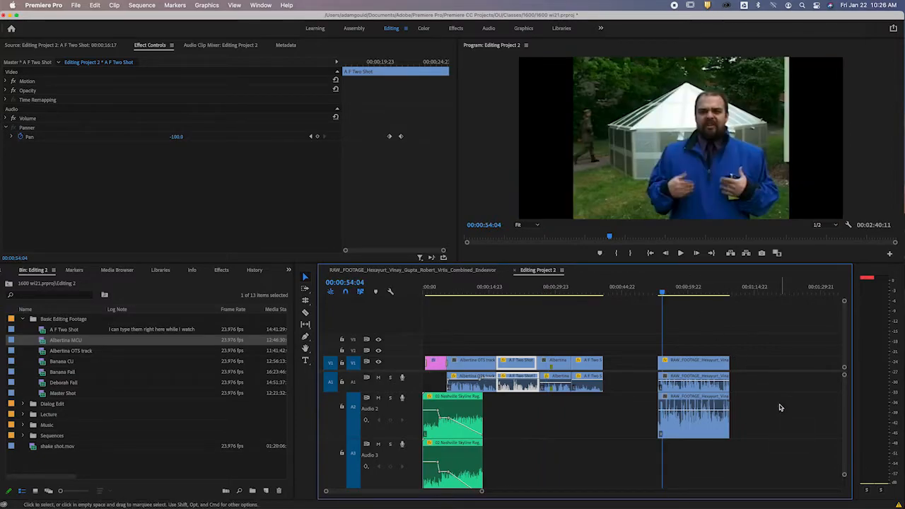
pyautogui.press('space')
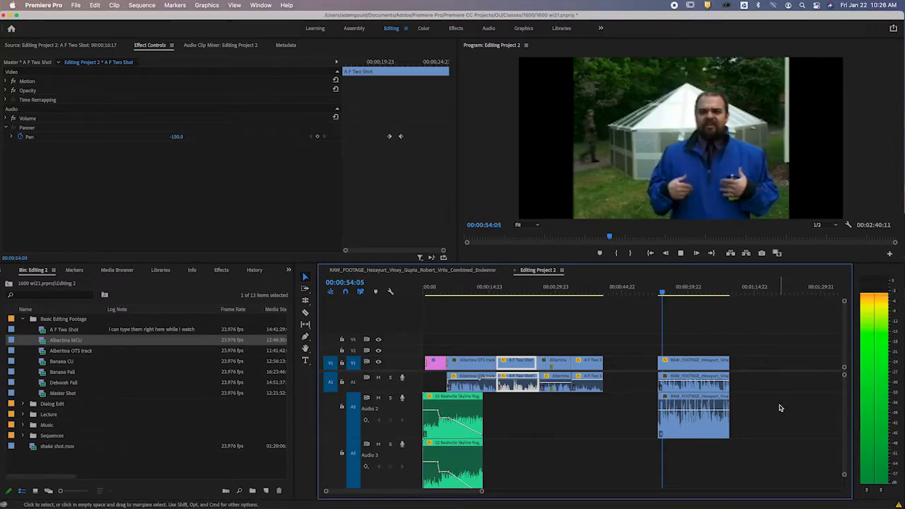
pyautogui.press('XF86AudioRaiseVolume')
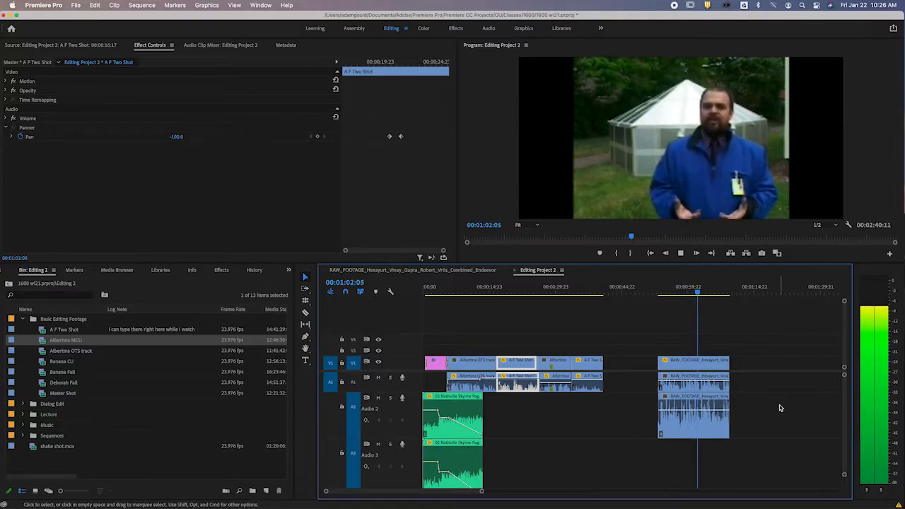
pyautogui.press('space')
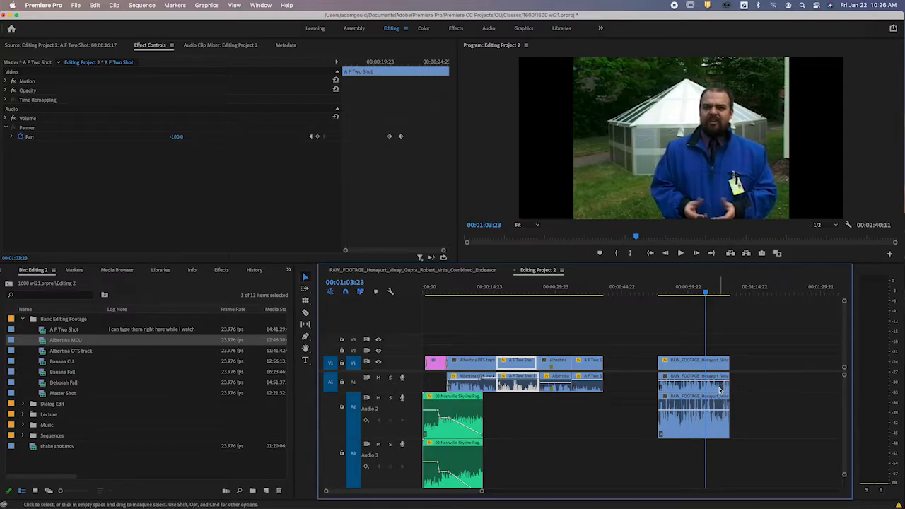
# Make the Audio 1 track taller and mute Audio 2, playing the RAW_FOOTAGE clip from 00:00:53:16 to hear Audio 1 alone
pyautogui.moveTo(414, 393); pyautogui.dragTo(415, 410)
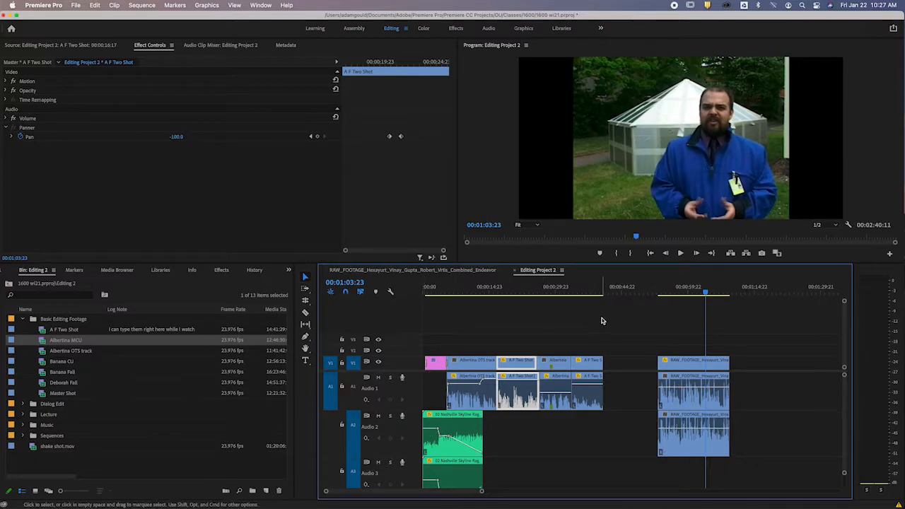
pyautogui.click(658, 287)
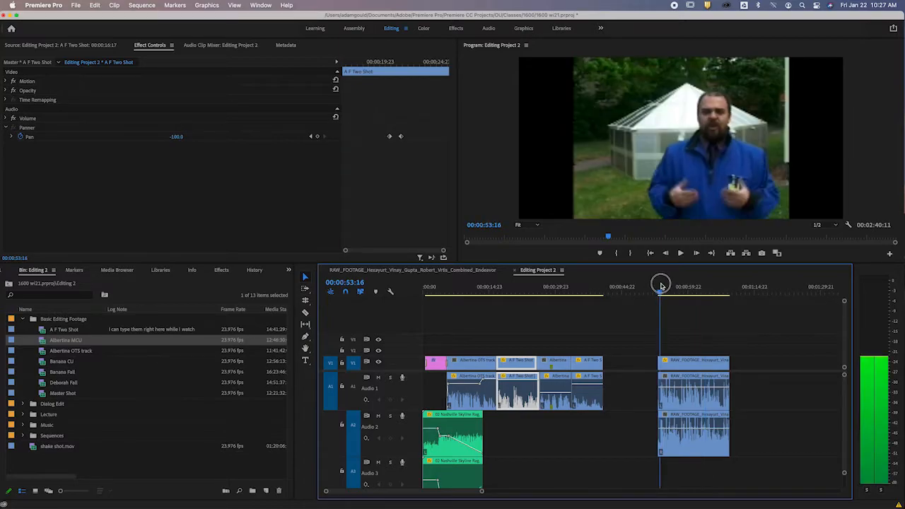
pyautogui.click(379, 417)
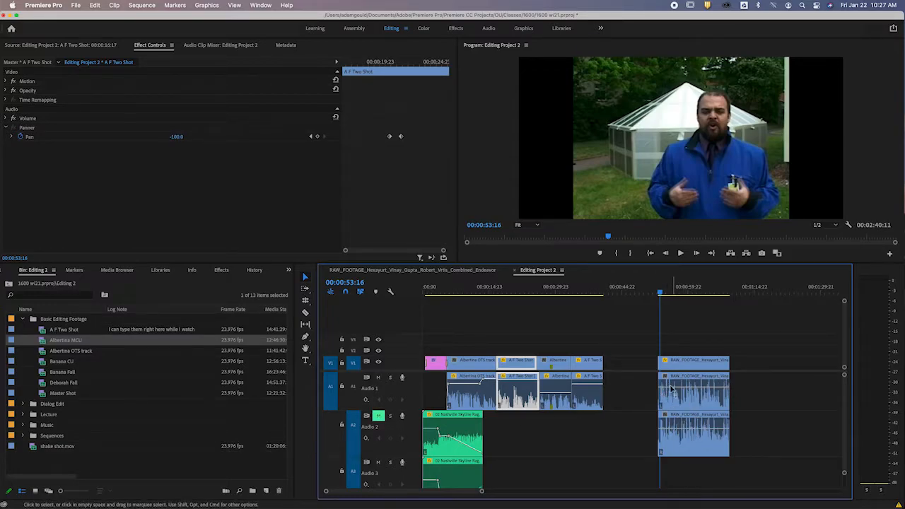
pyautogui.press('space')
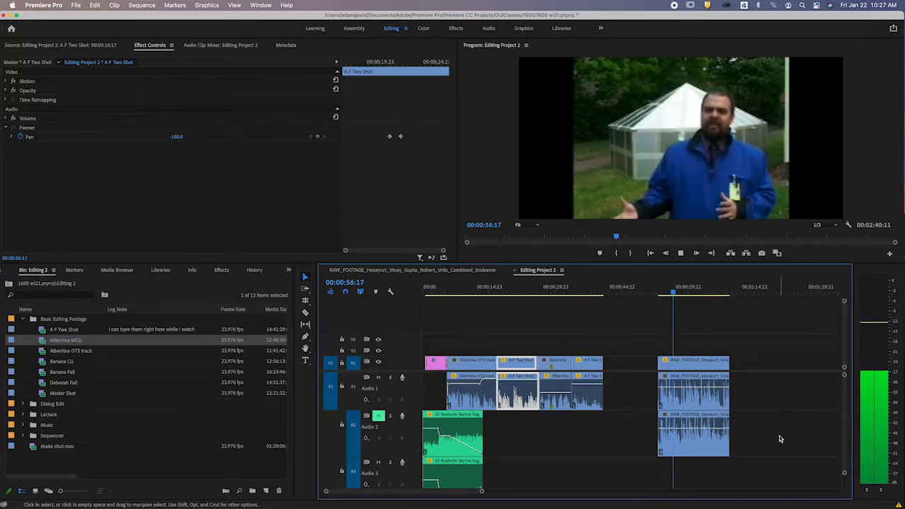
pyautogui.press('space')
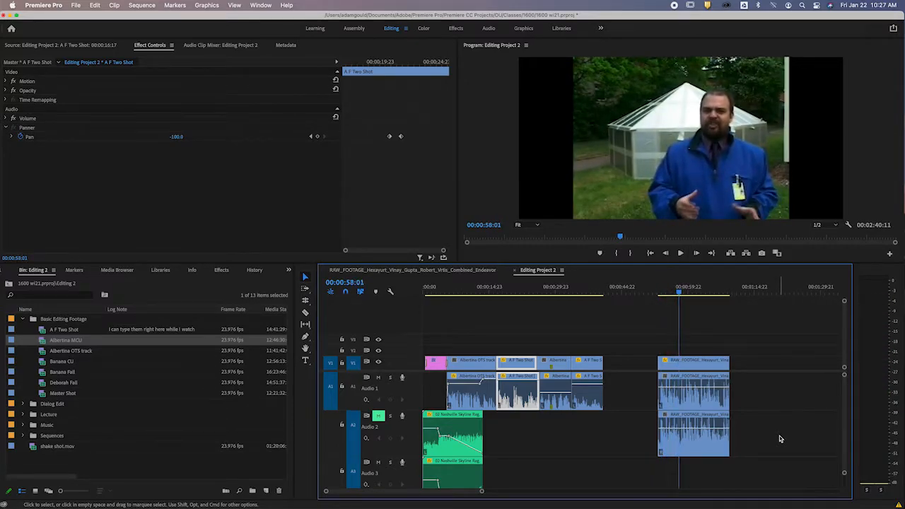
# Mute Audio 1 and unmute Audio 2, playing the RAW_FOOTAGE clip from 00:00:58:01 to hear Audio 2 alone
pyautogui.click(378, 378)
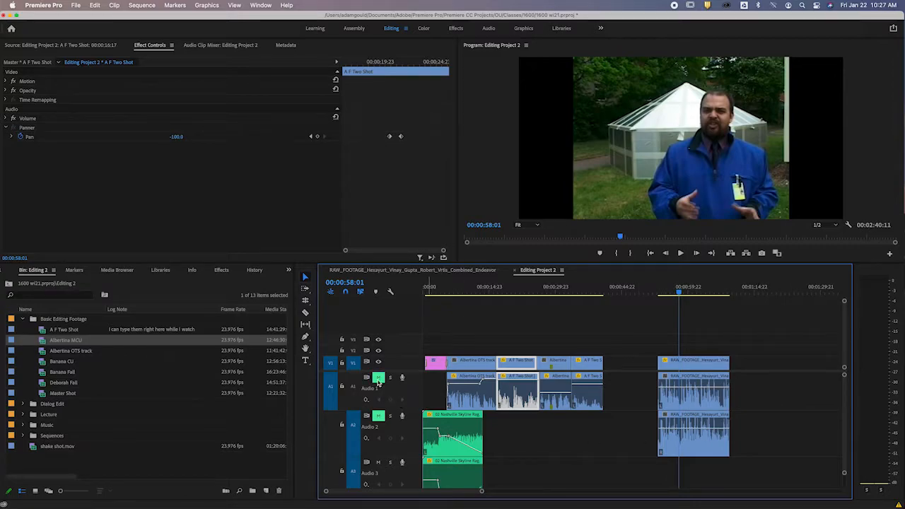
pyautogui.click(379, 417)
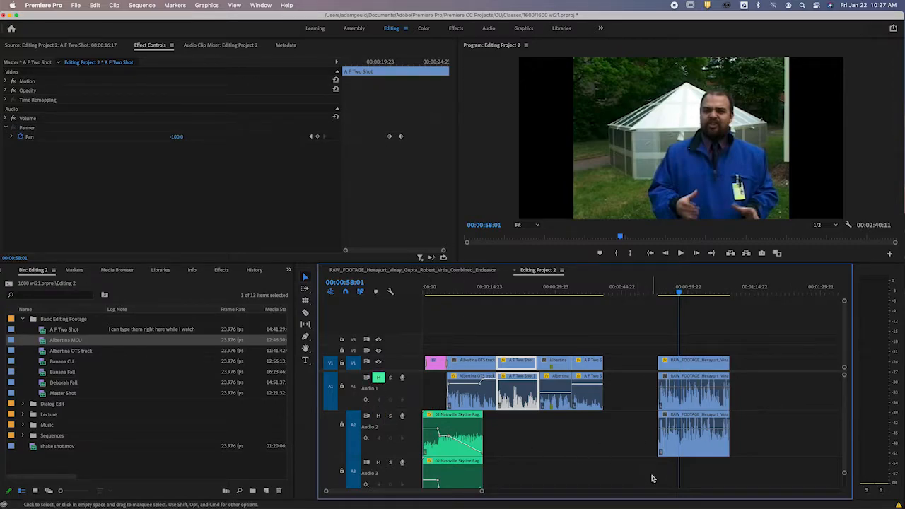
pyautogui.press('space')
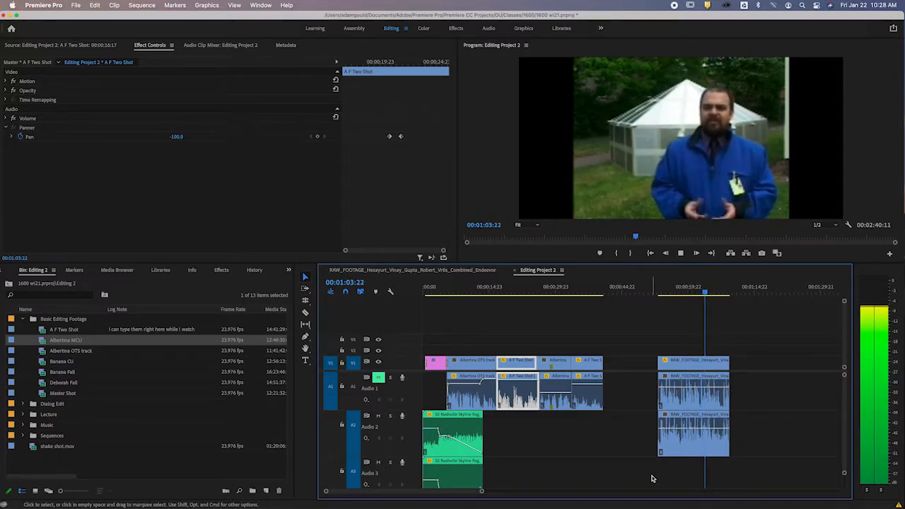
pyautogui.press('space')
# Unmute Audio 1 and play the RAW_FOOTAGE clip from 00:00:54:11 to hear both audio tracks together
pyautogui.click(378, 377)
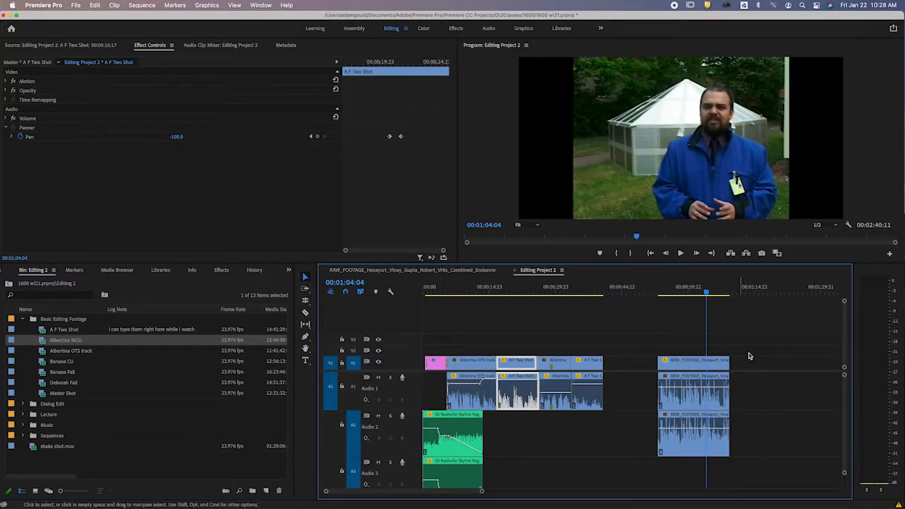
pyautogui.click(664, 290)
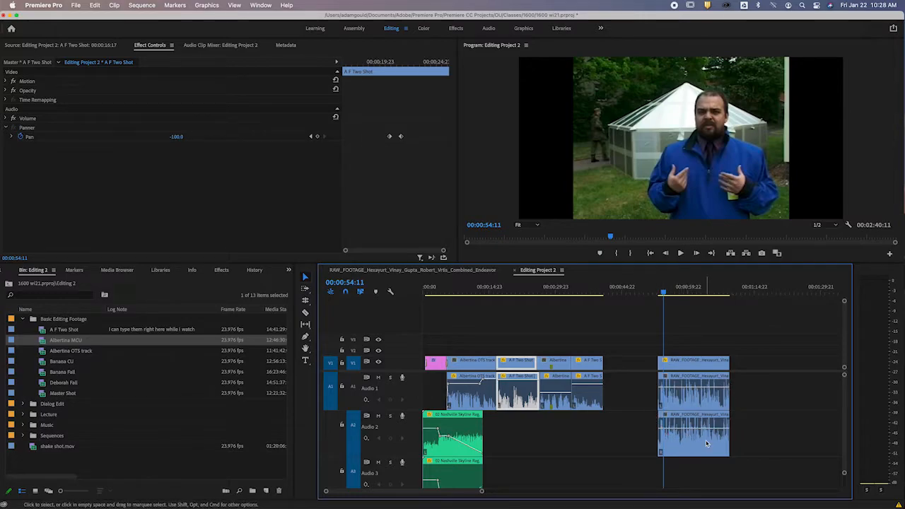
pyautogui.press('space')
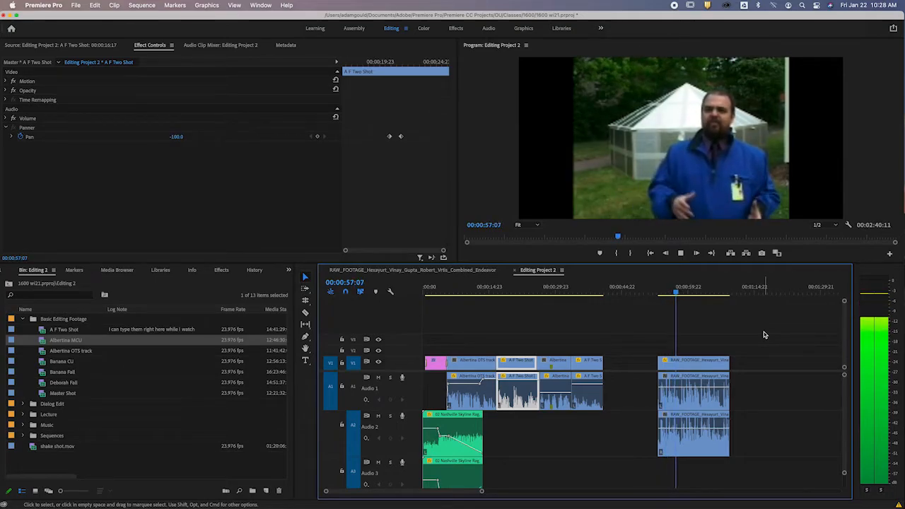
pyautogui.press('space')
# With linked selection off and Audio 1 unmuted, delete only the RAW_FOOTAGE clip's audio on Audio 2
pyautogui.click(378, 377)
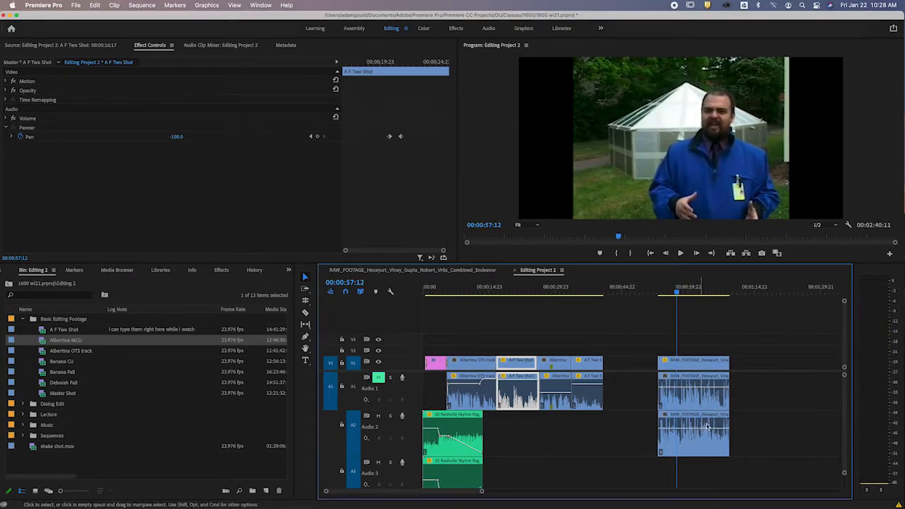
pyautogui.click(378, 378)
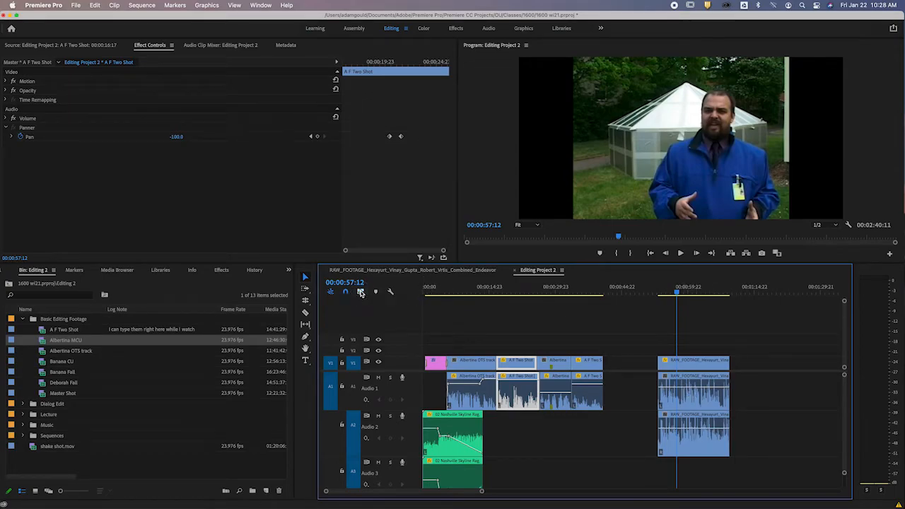
pyautogui.click(703, 442)
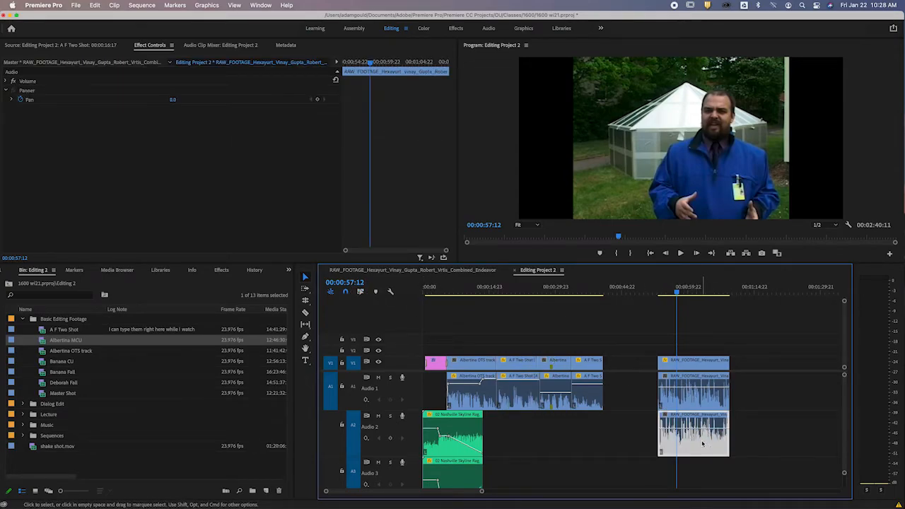
pyautogui.press('BackSpace')
# Play the RAW_FOOTAGE clip from near its start to hear its remaining audio on Audio 1
pyautogui.click(661, 292)
pyautogui.press('space')
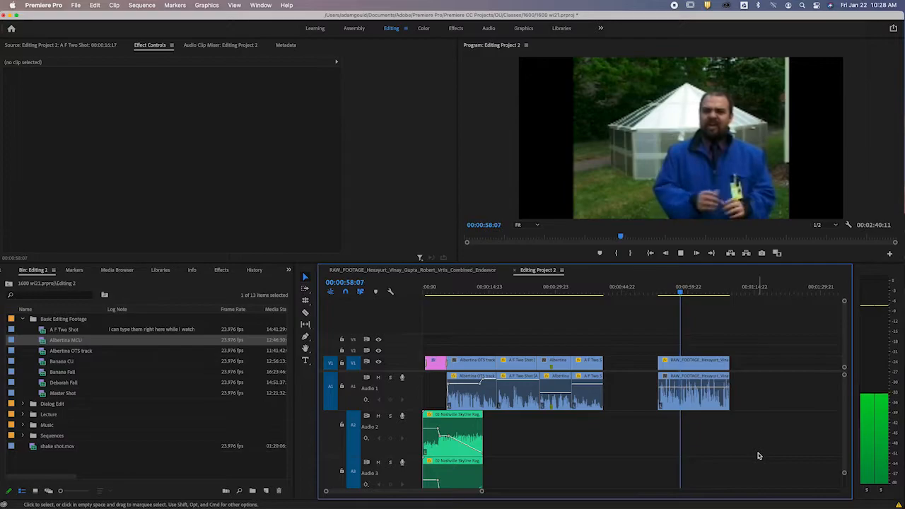
pyautogui.press('space')
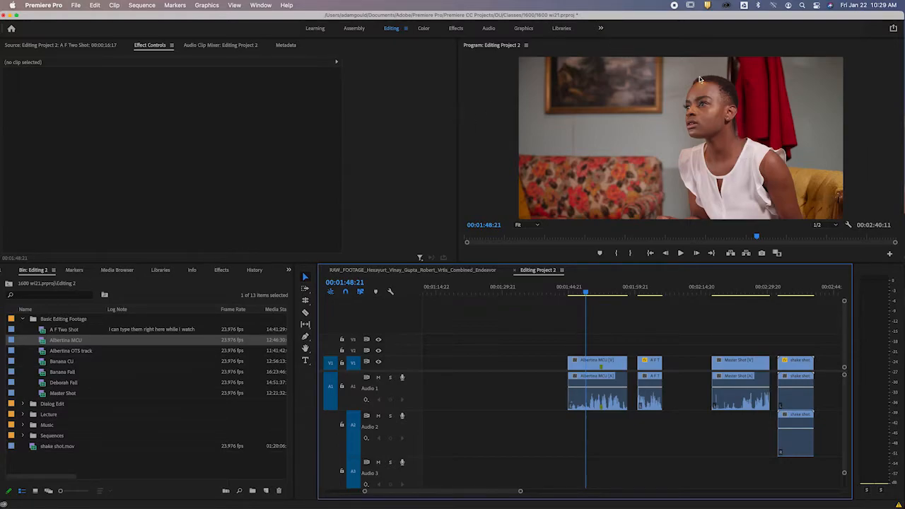
# Play the Albertina MCU clip from 00:01:48:21 with the system volume raised, and replay it from 00:01:45:00
pyautogui.press('space')
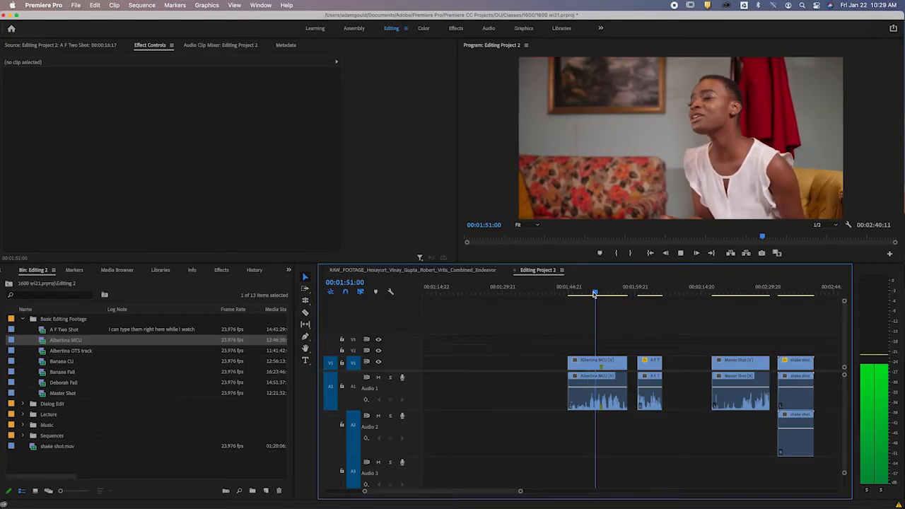
pyautogui.press('XF86AudioRaiseVolume')
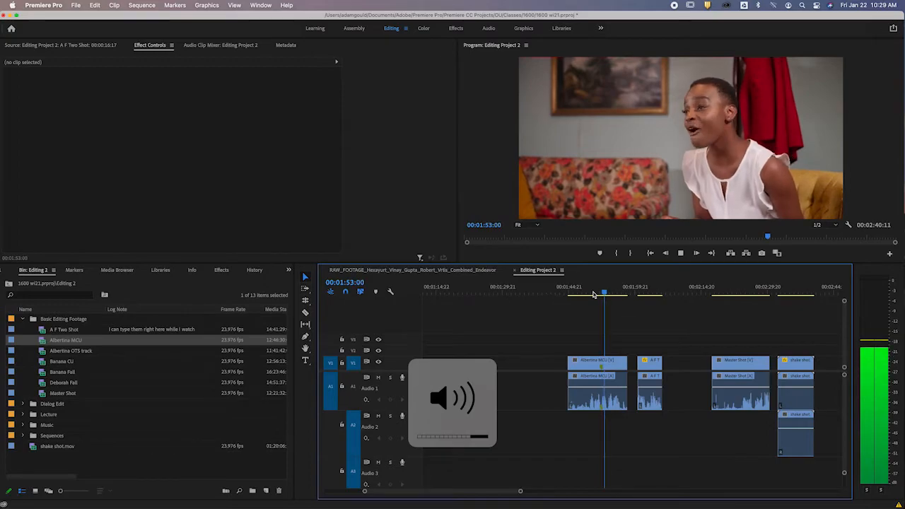
pyautogui.press('space')
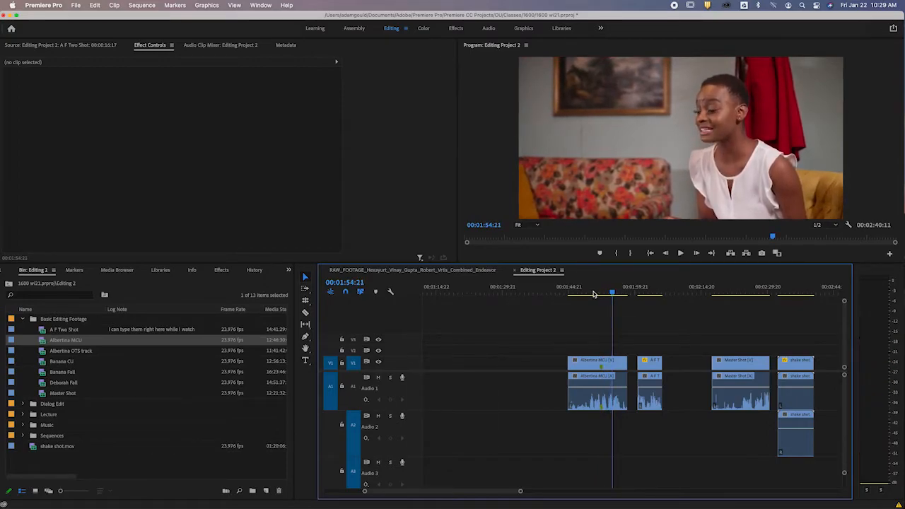
pyautogui.click(570, 291)
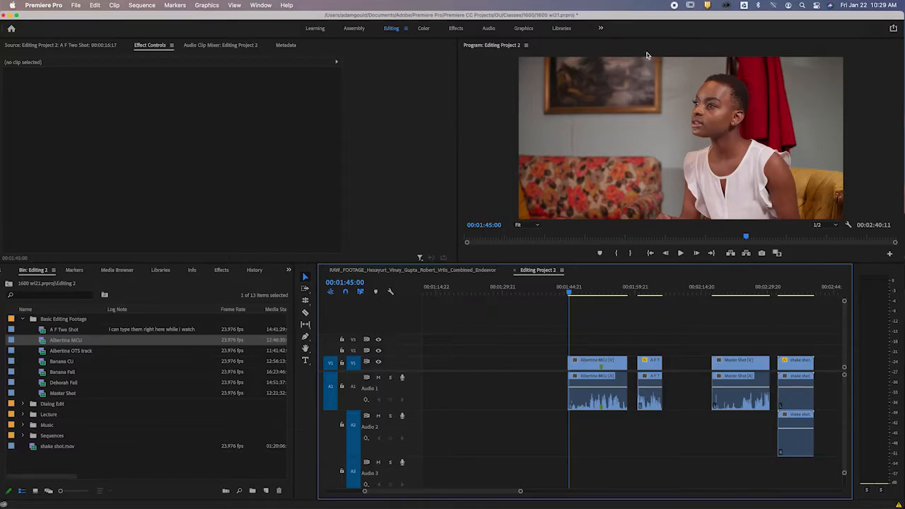
pyautogui.press('space')
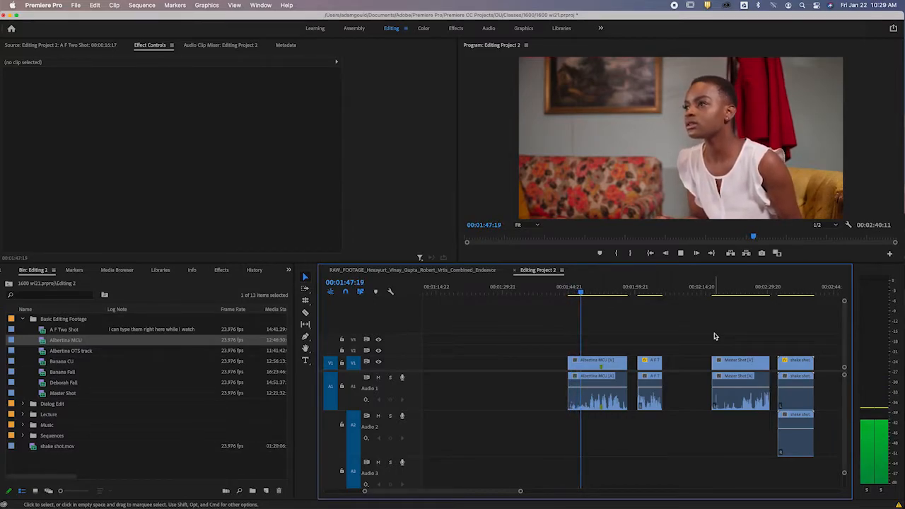
pyautogui.press('space')
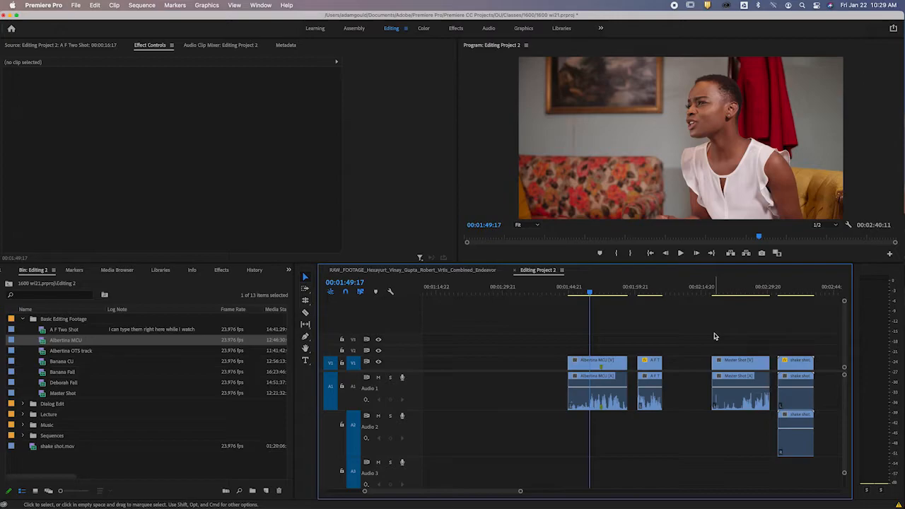
# Replay the Albertina MCU clip from 00:01:45:14 to 00:01:49:17, and return the playhead to 00:01:47:07
pyautogui.moveTo(590, 294); pyautogui.dragTo(571, 293)
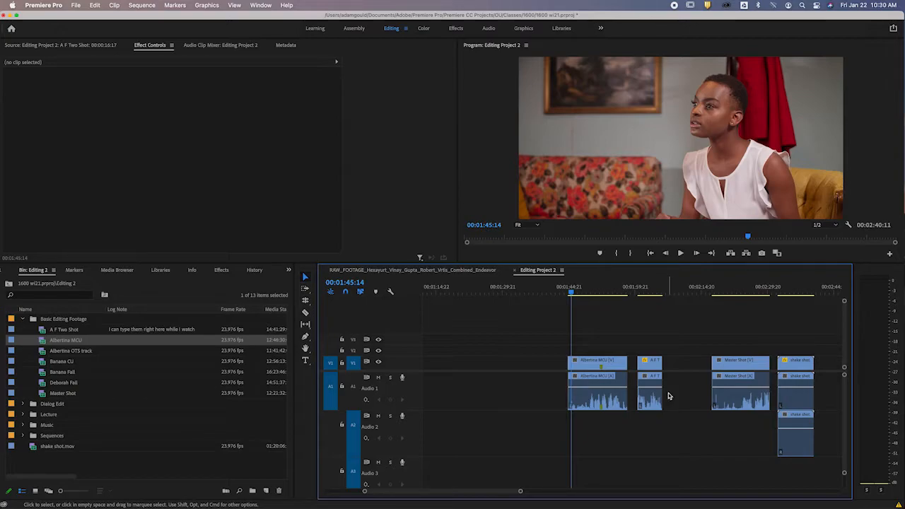
pyautogui.press('space')
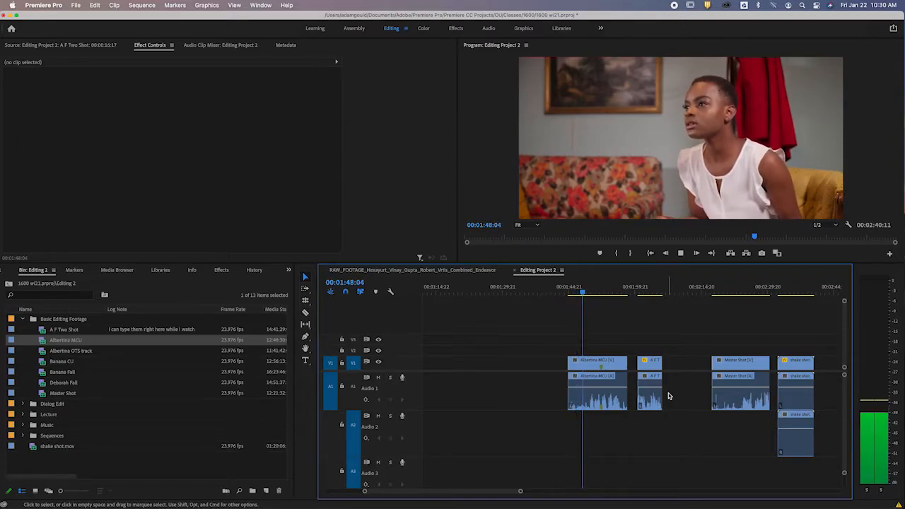
pyautogui.press('space')
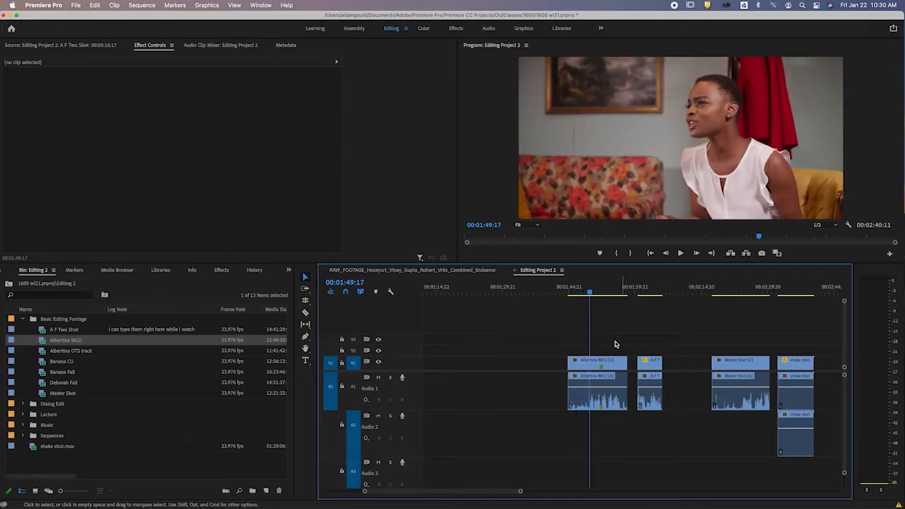
pyautogui.click(575, 289)
pyautogui.moveTo(575, 290); pyautogui.dragTo(580, 291)
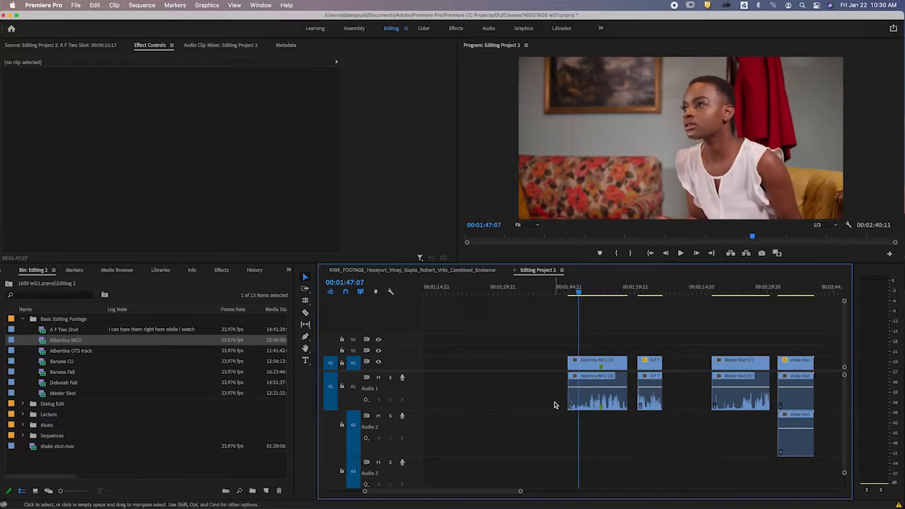
# Play the A F Two Shot clip from 00:02:01:14 to hear its dialogue, stopping at 00:02:05:13
pyautogui.click(642, 288)
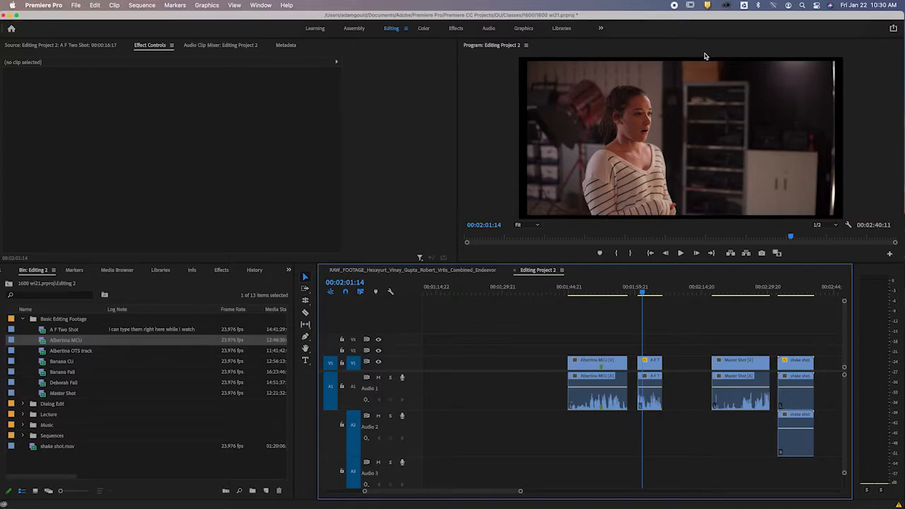
pyautogui.press('space')
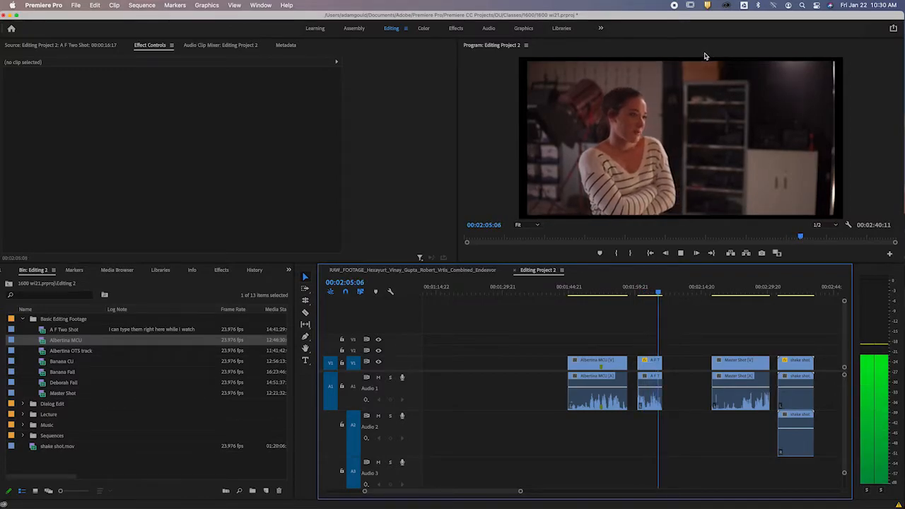
pyautogui.press('space')
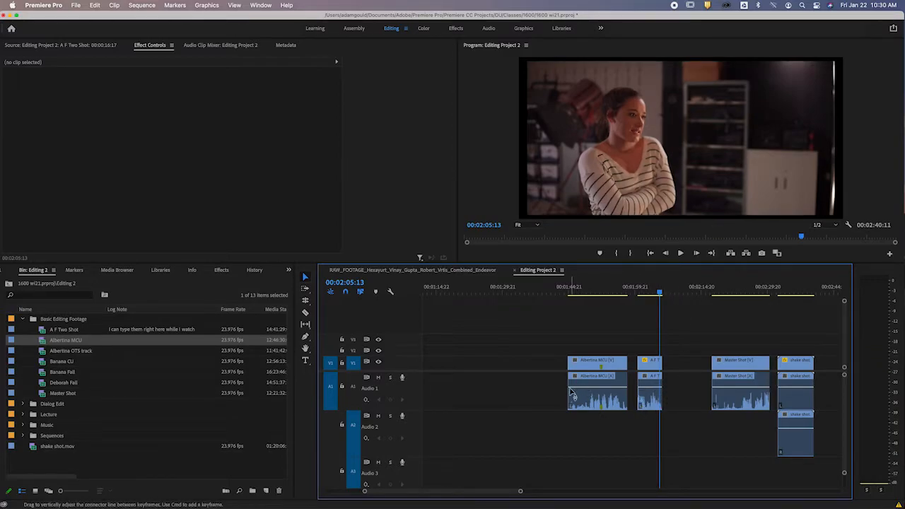
# With linked selection off, play Albertina MCU to 00:01:50:06 and trim only its audio's start to just before that point
pyautogui.click(360, 291)
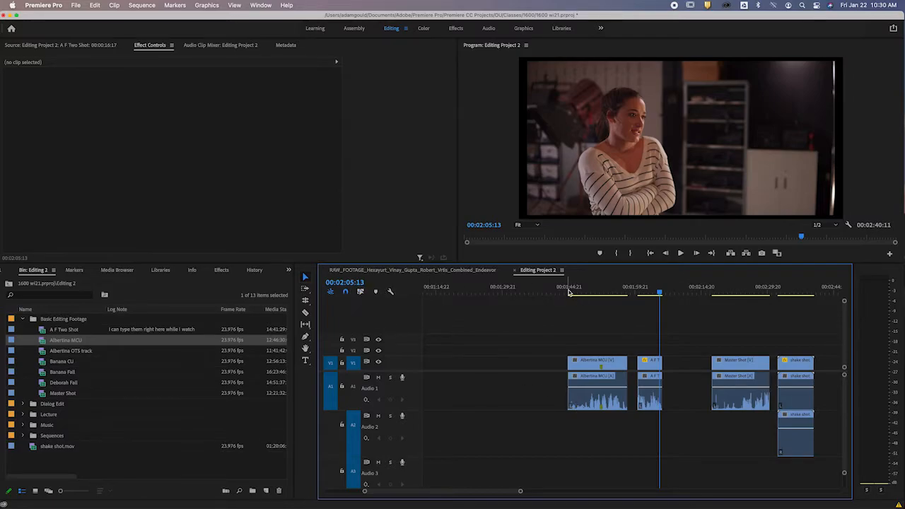
pyautogui.click(570, 292)
pyautogui.press('space')
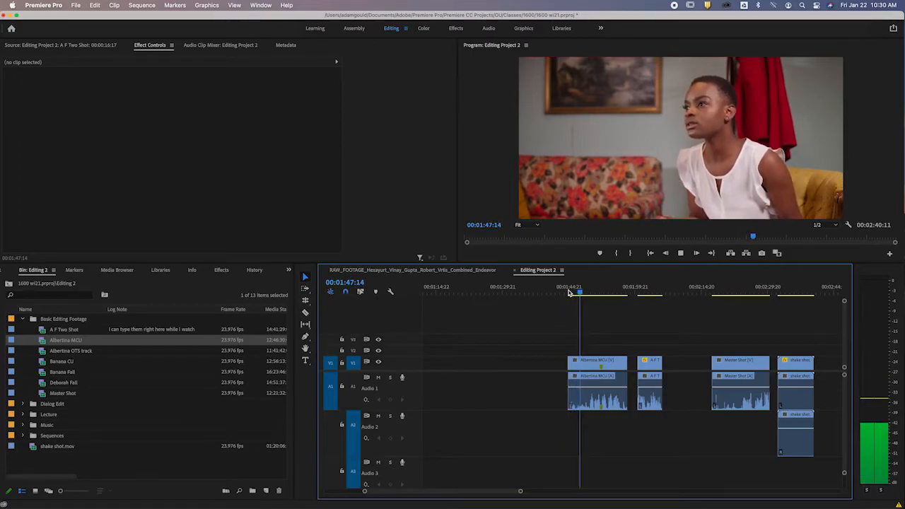
pyautogui.press('XF86AudioRaiseVolume')
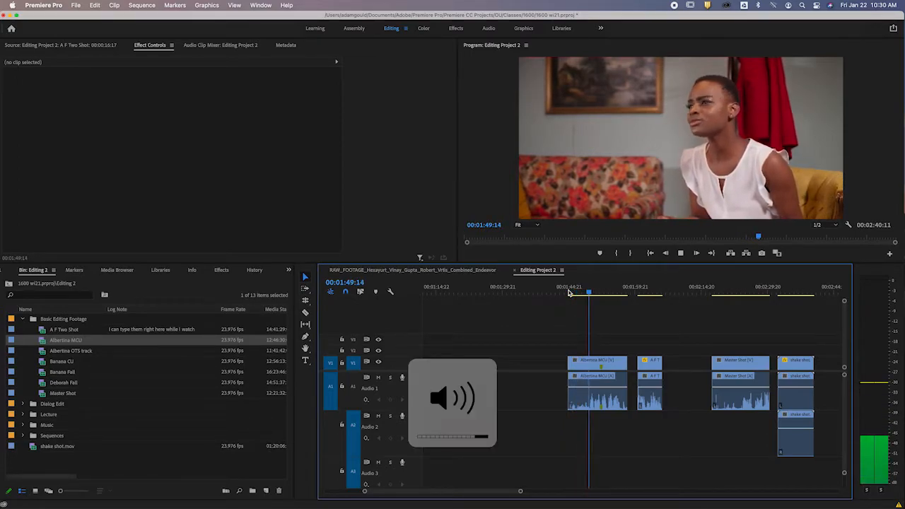
pyautogui.press('space')
pyautogui.press('=')
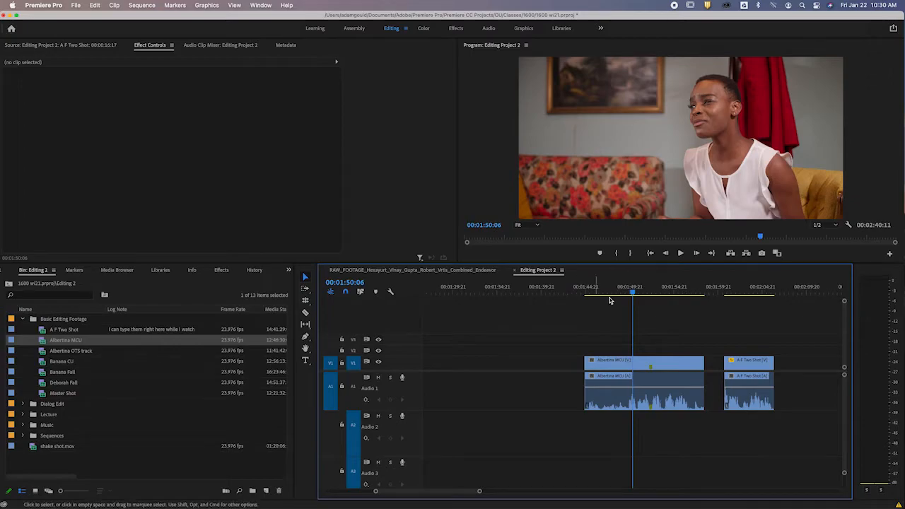
pyautogui.moveTo(589, 398); pyautogui.dragTo(627, 397)
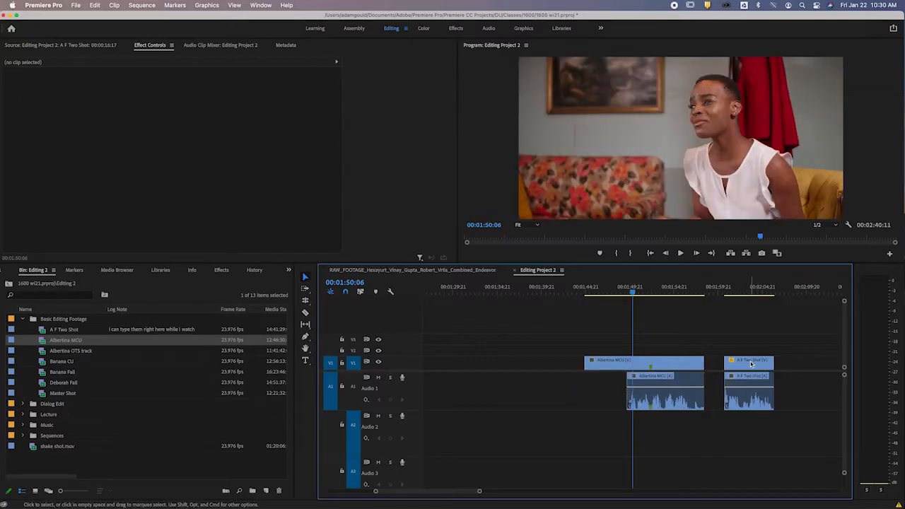
# Delete the adjacent A F Two Shot clip's video and place its audio directly before the trimmed Albertina MCU audio
pyautogui.click(751, 362)
pyautogui.press('Delete')
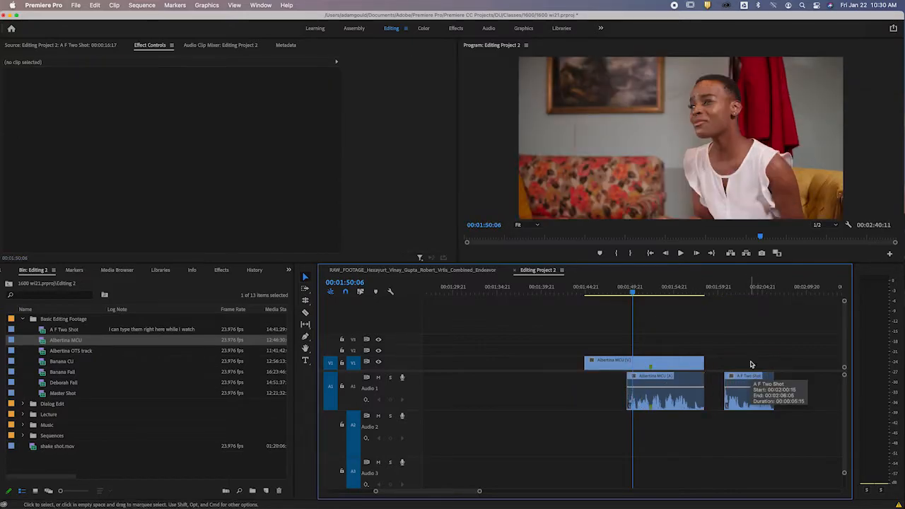
pyautogui.moveTo(757, 401); pyautogui.dragTo(613, 404)
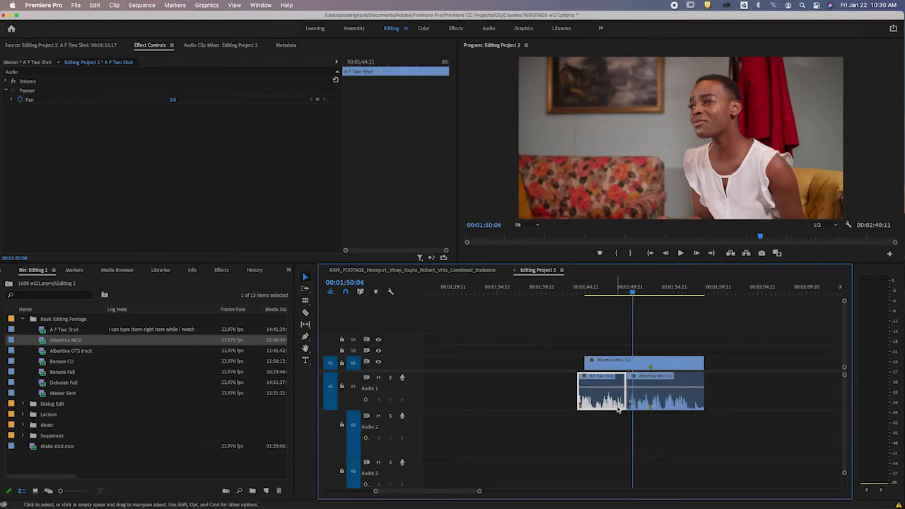
# Play the combined audio under Albertina MCU from 00:01:44:20 to 00:01:51:18, and return the playhead to 00:01:45:21
pyautogui.click(586, 291)
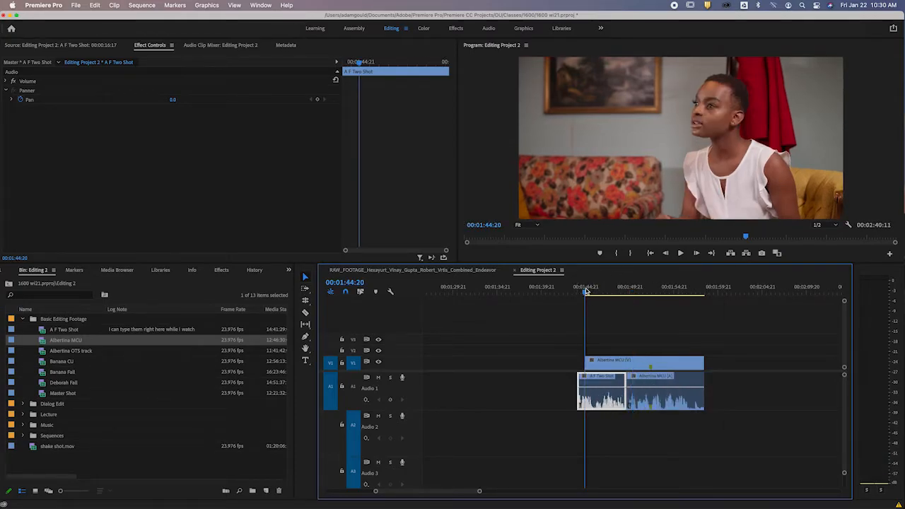
pyautogui.press('space')
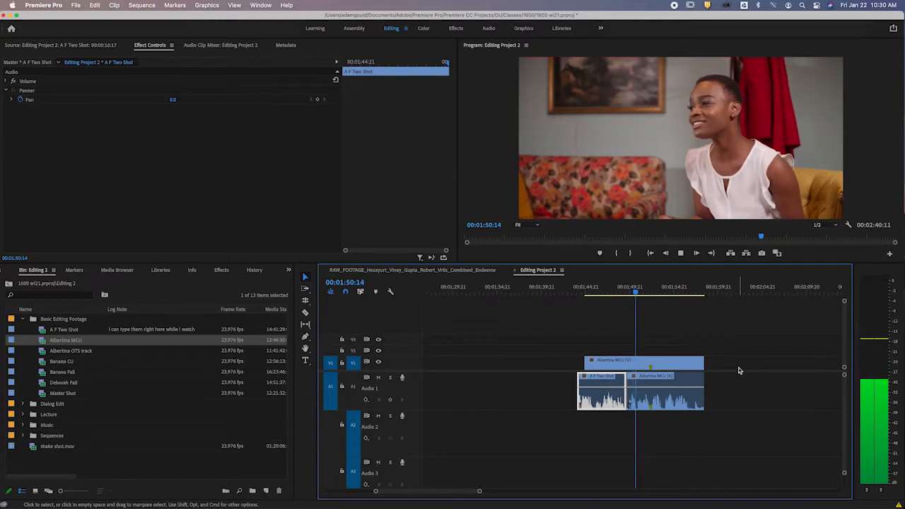
pyautogui.press('space')
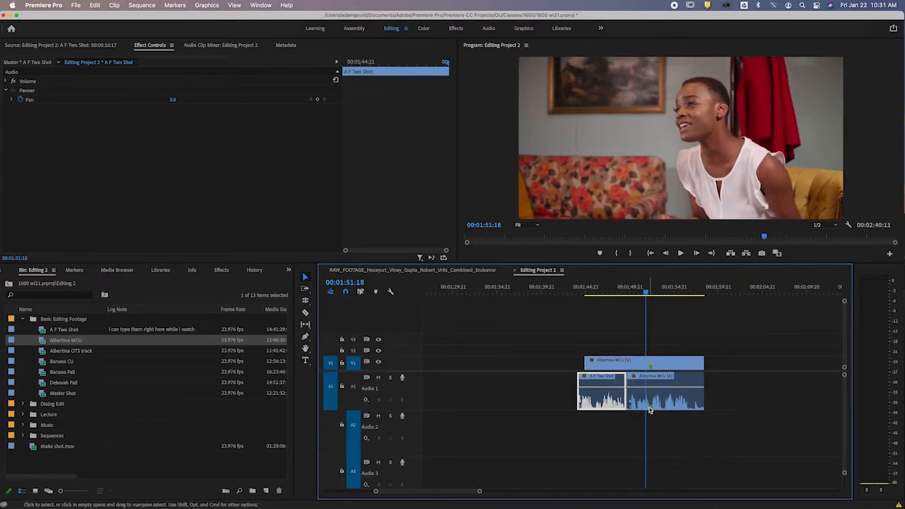
pyautogui.click(595, 287)
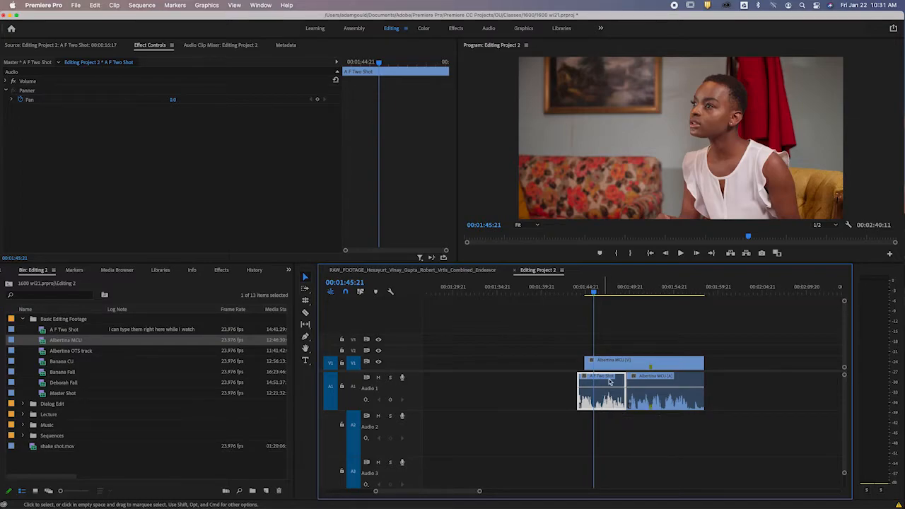
# Delete the A F Two Shot audio placed before the Albertina MCU audio on Audio 1
pyautogui.moveTo(594, 290); pyautogui.dragTo(605, 292)
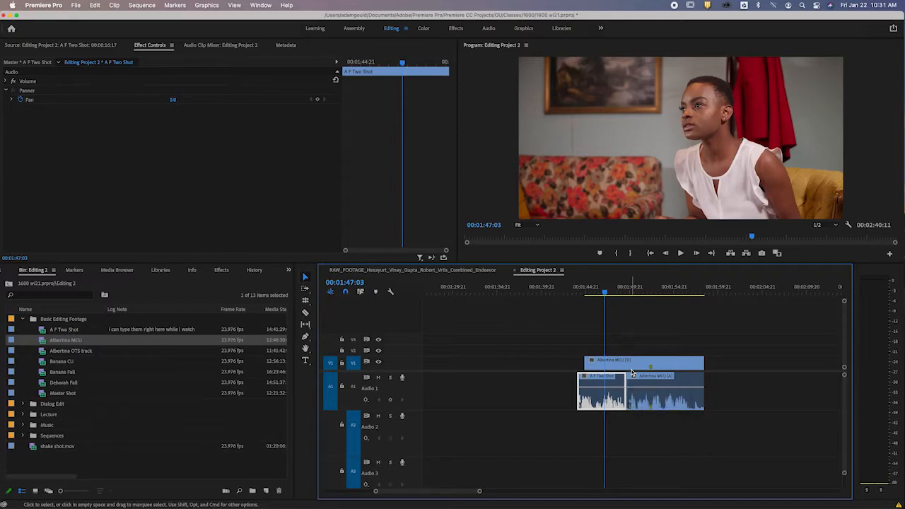
pyautogui.click(650, 289)
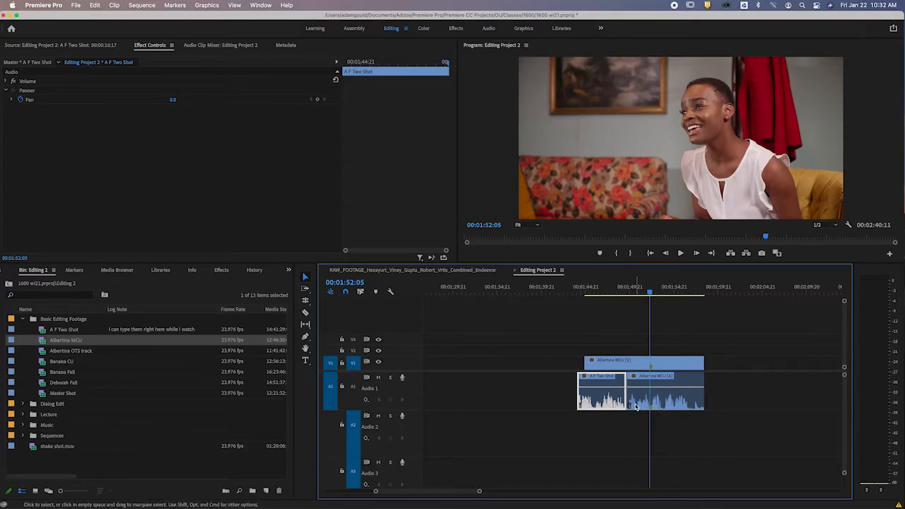
pyautogui.click(608, 394)
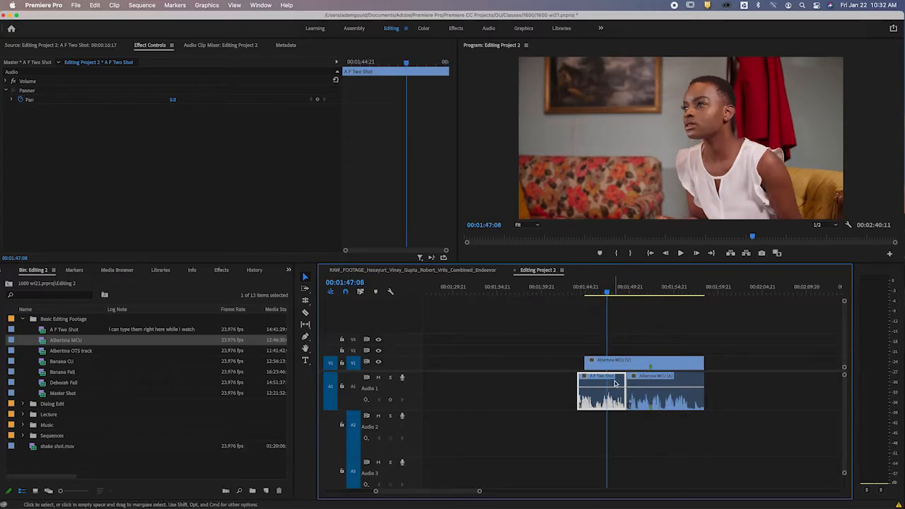
pyautogui.press('Delete')
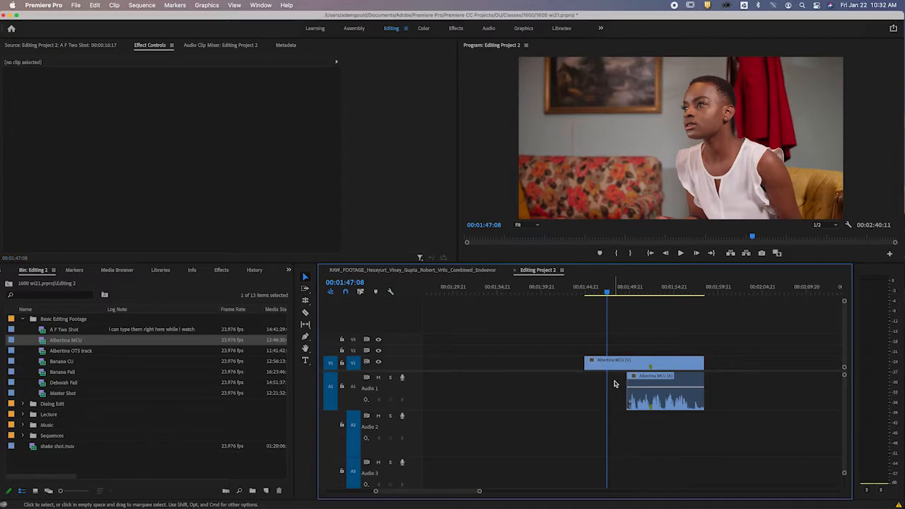
# Play the silent opening of Albertina MCU from 00:01:44:21, and trim only the video's start to 00:01:46:23
pyautogui.click(583, 289)
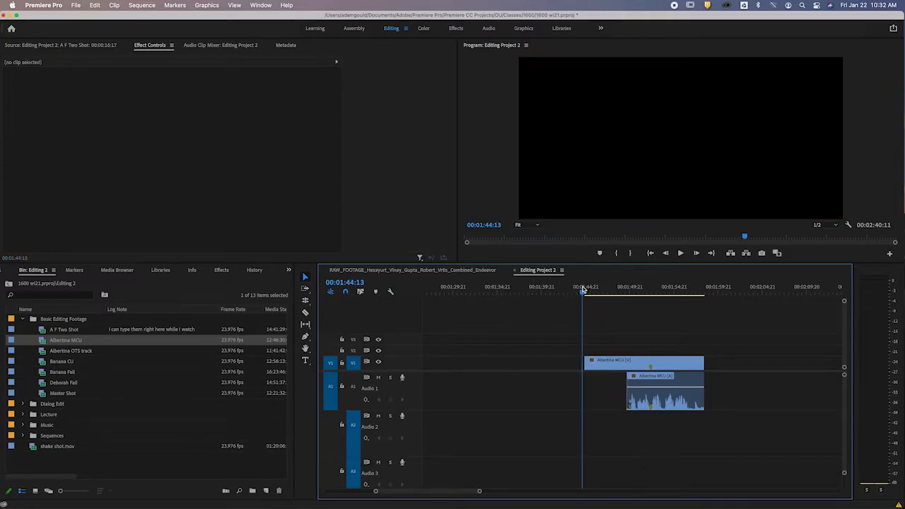
pyautogui.click(585, 289)
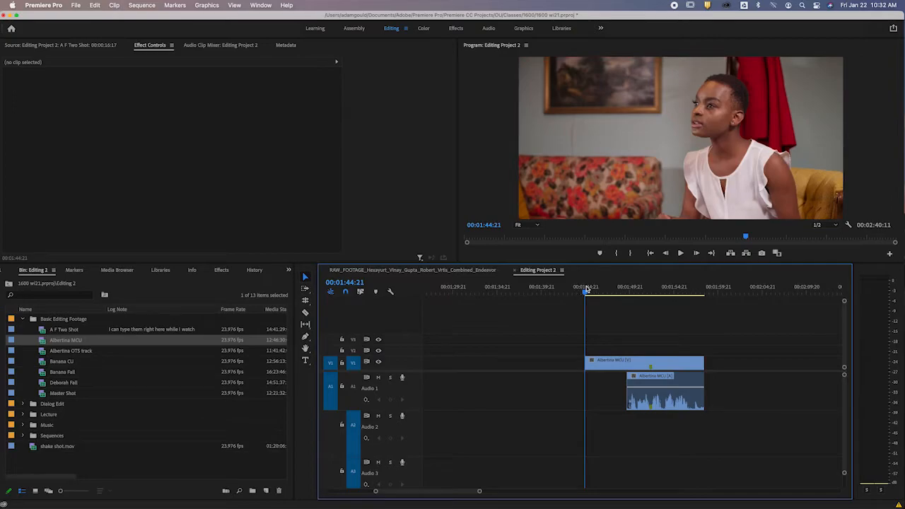
pyautogui.press('space')
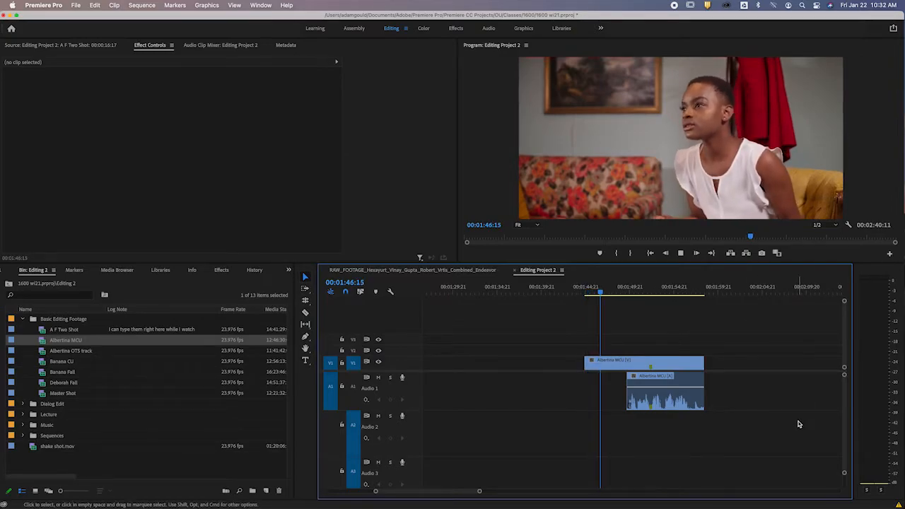
pyautogui.press('space')
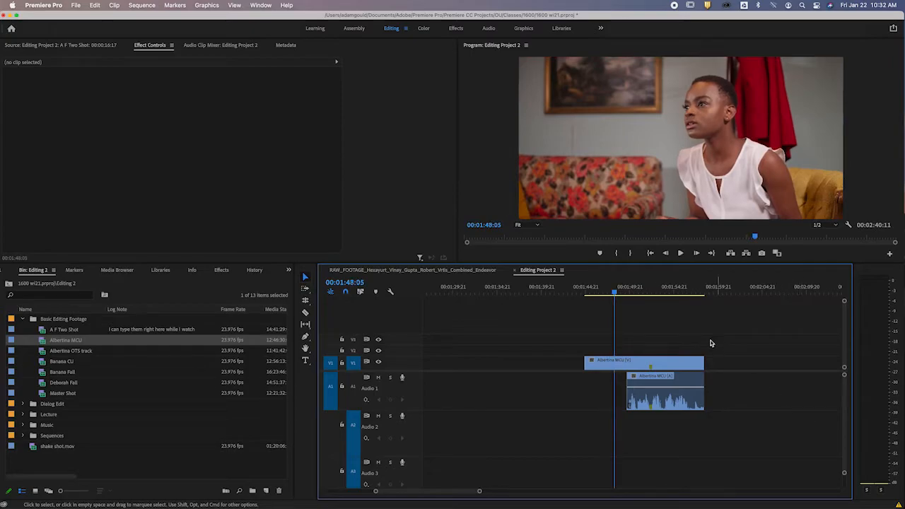
pyautogui.click(587, 290)
pyautogui.press('space')
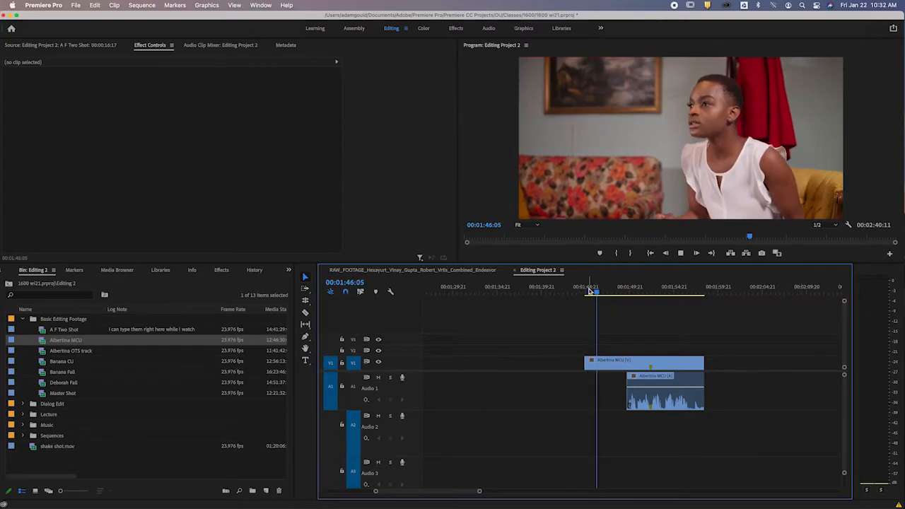
pyautogui.press('space')
pyautogui.moveTo(586, 361); pyautogui.dragTo(603, 362)
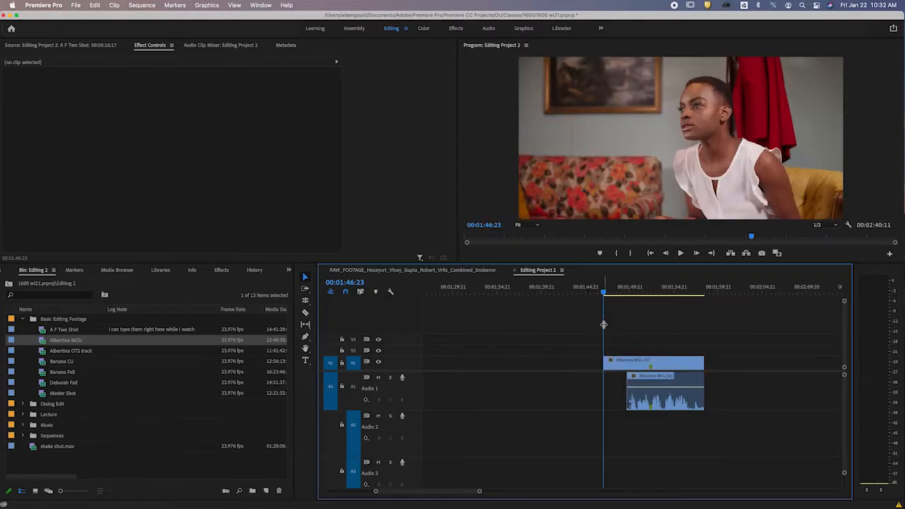
# Play the trimmed Albertina MCU opening twice to hear the jump from silence to dialogue, stopping at 00:01:50:13
pyautogui.press('space')
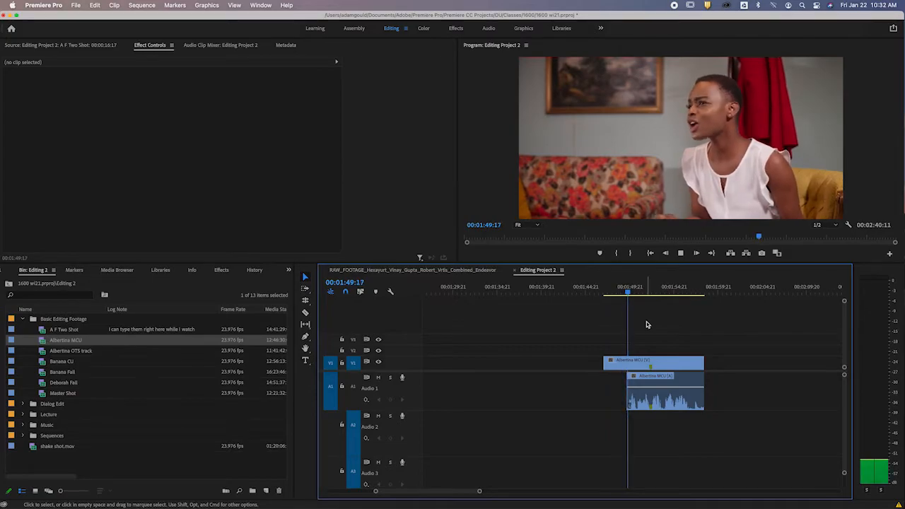
pyautogui.press('space')
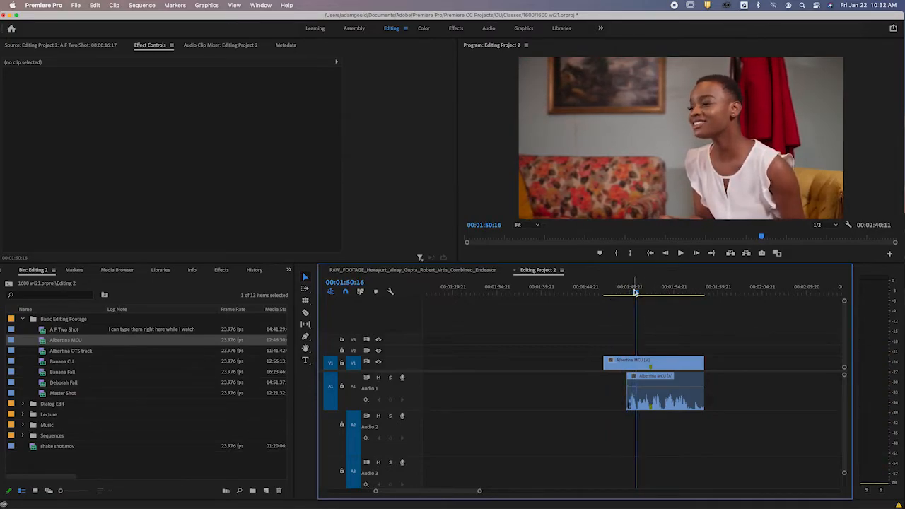
pyautogui.moveTo(634, 291); pyautogui.dragTo(614, 292)
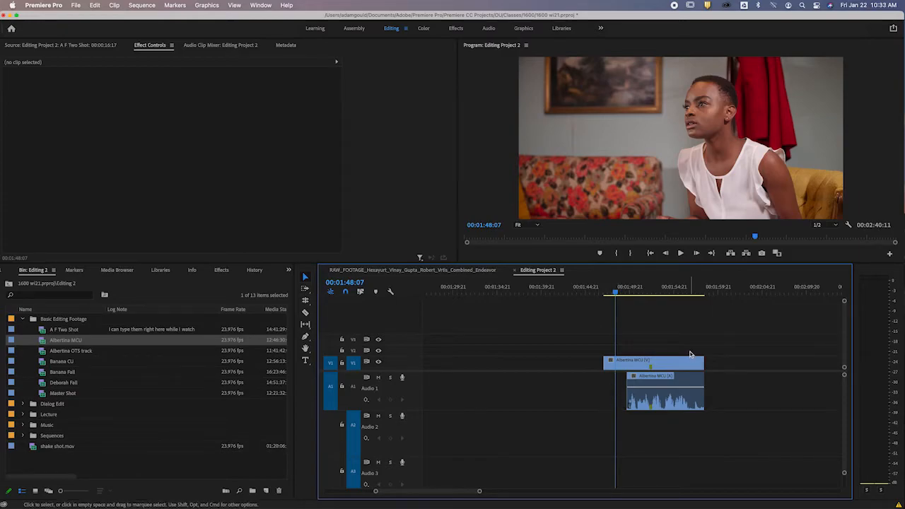
pyautogui.click(605, 294)
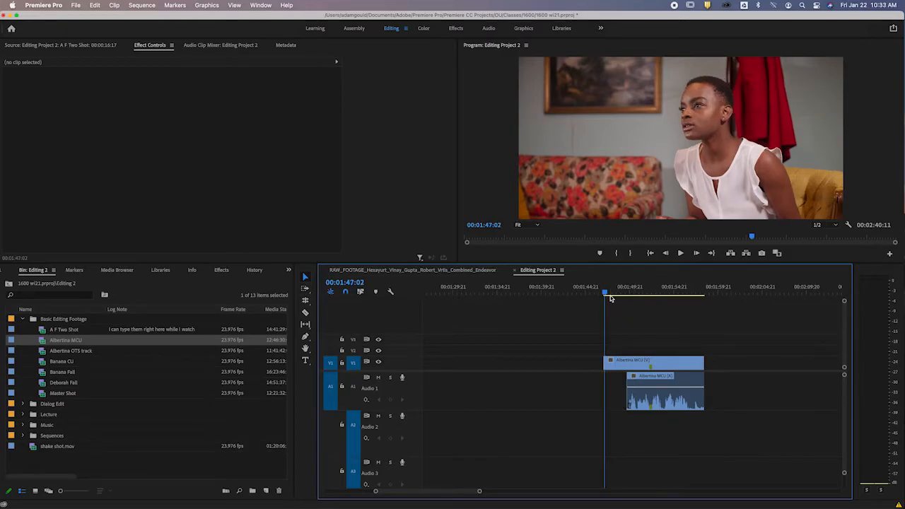
pyautogui.press('space')
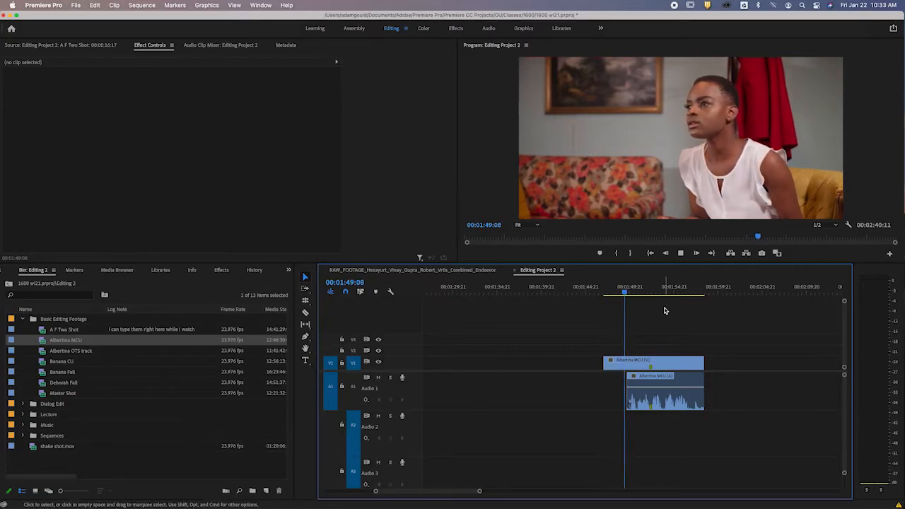
pyautogui.press('space')
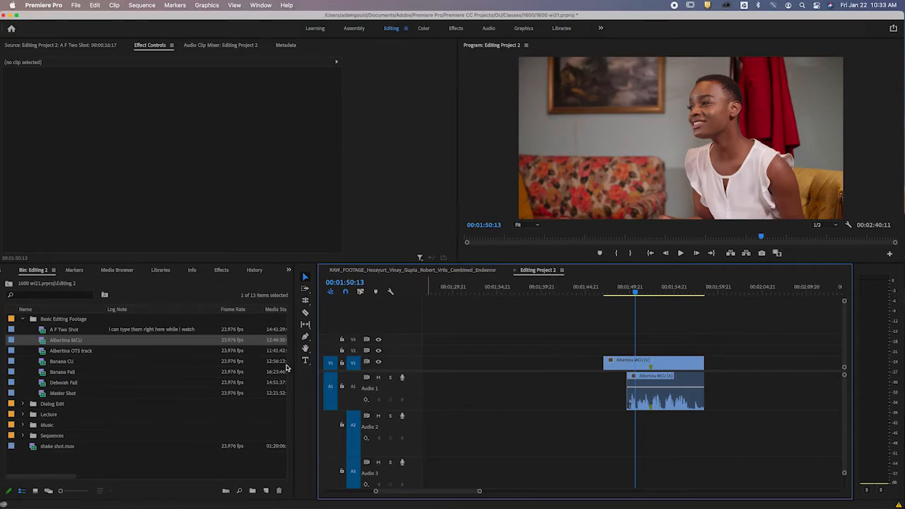
# Load the Banana Fall clip in the source monitor and set its display mode to Audio Waveform
pyautogui.doubleClick(43, 373)
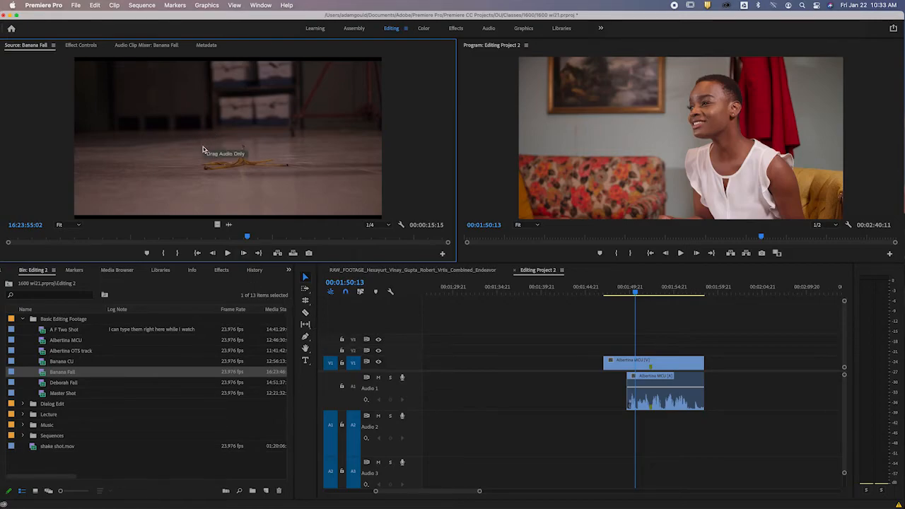
pyautogui.moveTo(247, 236)
pyautogui.mouseDown()
pyautogui.moveTo(192, 236)
pyautogui.moveTo(238, 238)
pyautogui.mouseUp()
pyautogui.doubleClick(43, 372)
pyautogui.rightClick(237, 139)
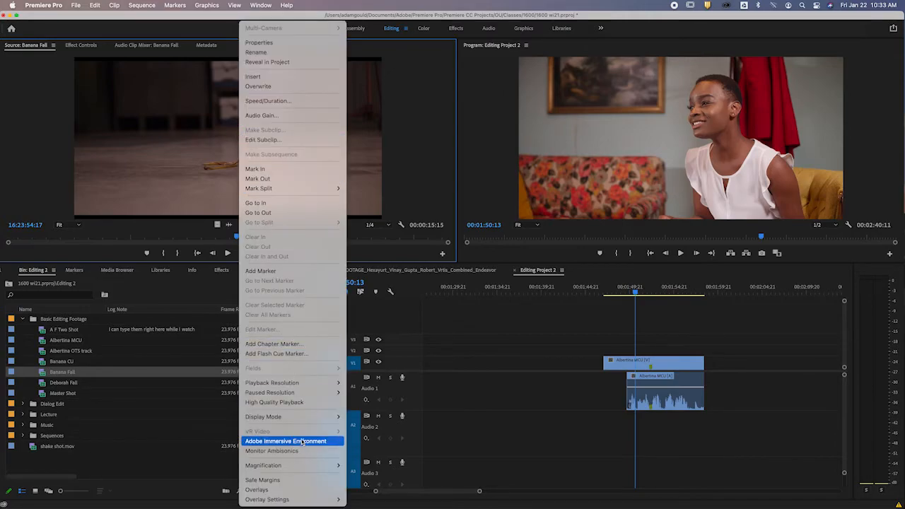
pyautogui.moveTo(305, 422)
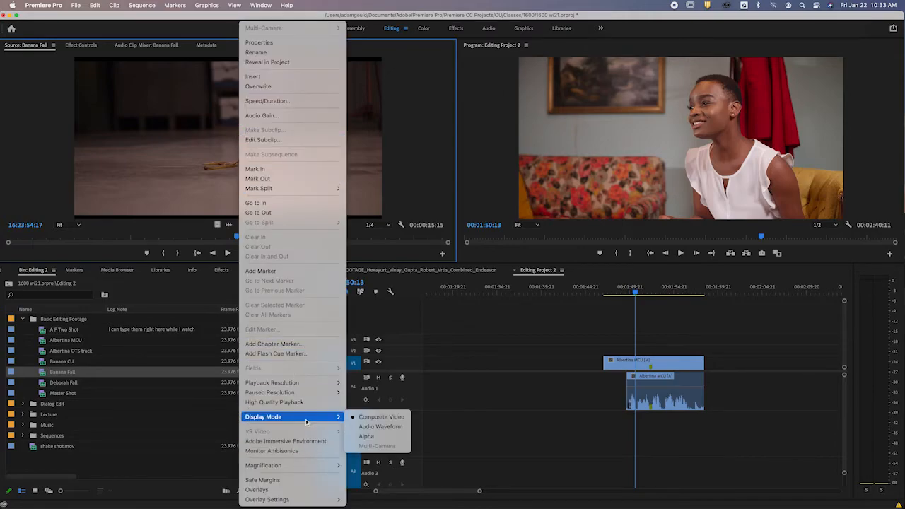
pyautogui.click(399, 427)
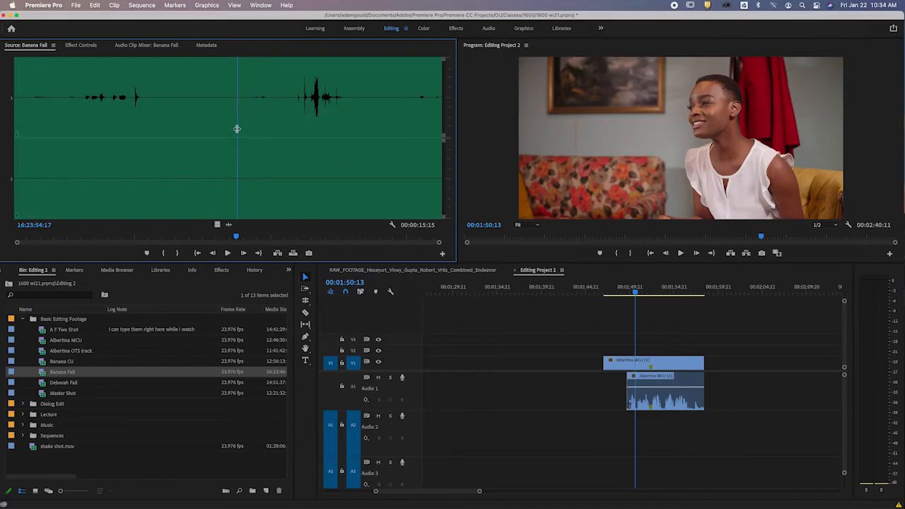
# Mark the quiet stretch of Banana Fall from 16:23:51:05 to 16:23:55:04, and play it through
pyautogui.moveTo(238, 128); pyautogui.dragTo(141, 133)
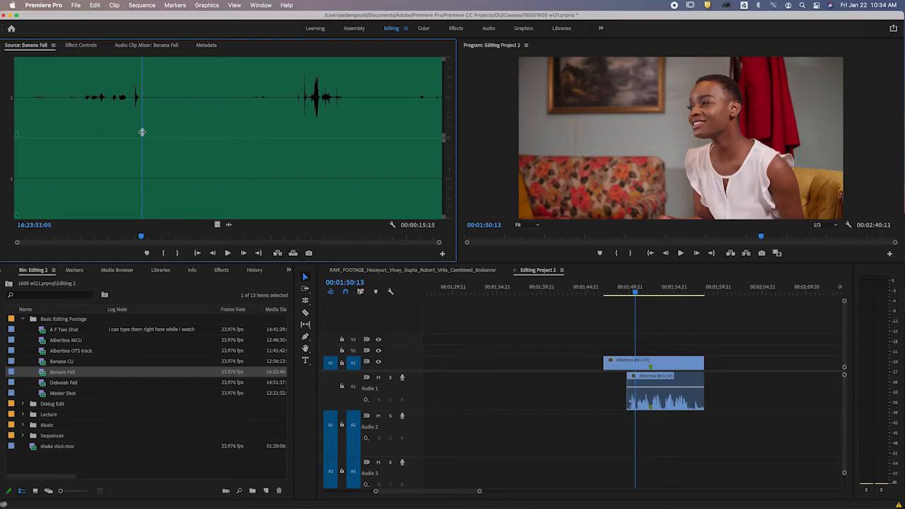
pyautogui.press('i')
pyautogui.moveTo(173, 126); pyautogui.dragTo(248, 127)
pyautogui.press('o')
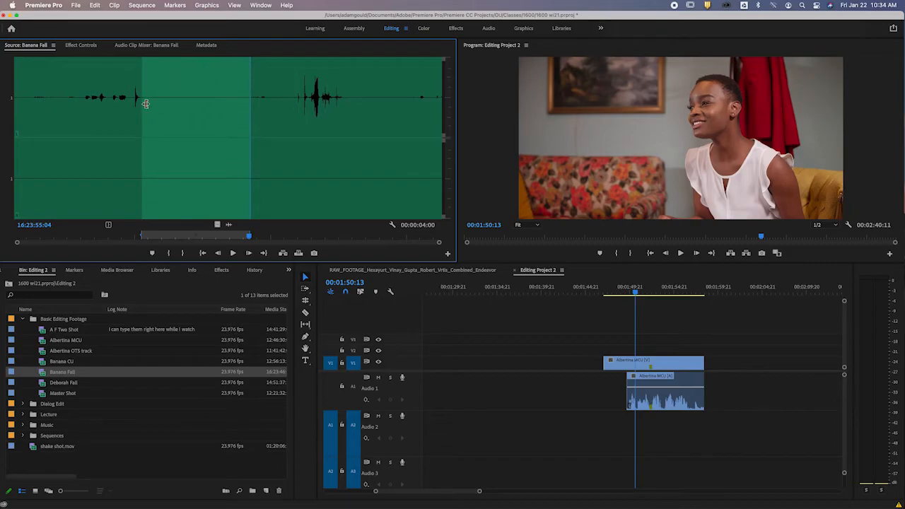
pyautogui.moveTo(249, 237); pyautogui.dragTo(141, 238)
pyautogui.press('space')
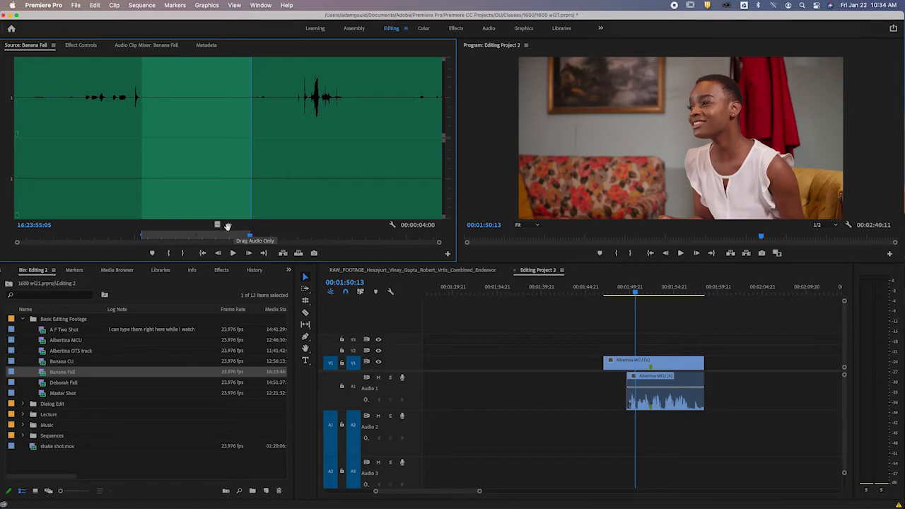
# Place only the marked Banana Fall audio directly before the Albertina MCU audio, play across the cut, and delete the Audio 2 copy
pyautogui.moveTo(227, 225); pyautogui.dragTo(588, 405)
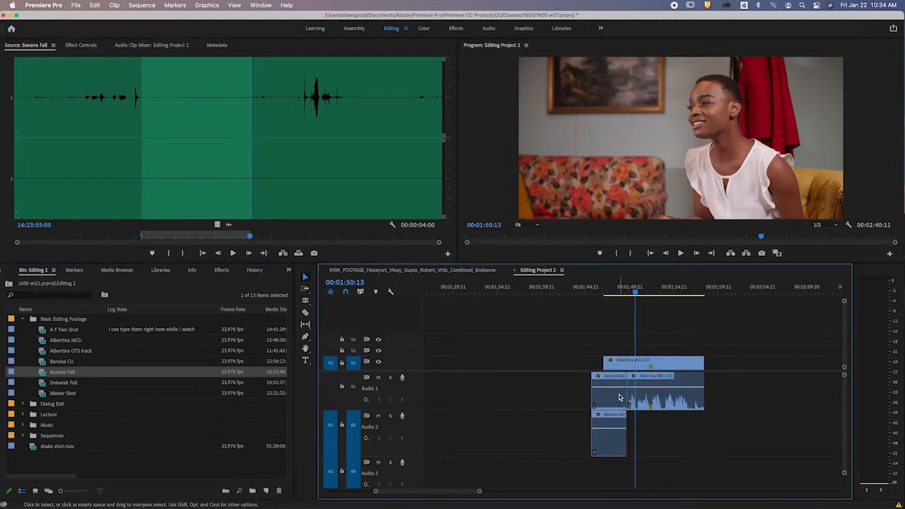
pyautogui.click(605, 292)
pyautogui.press('space')
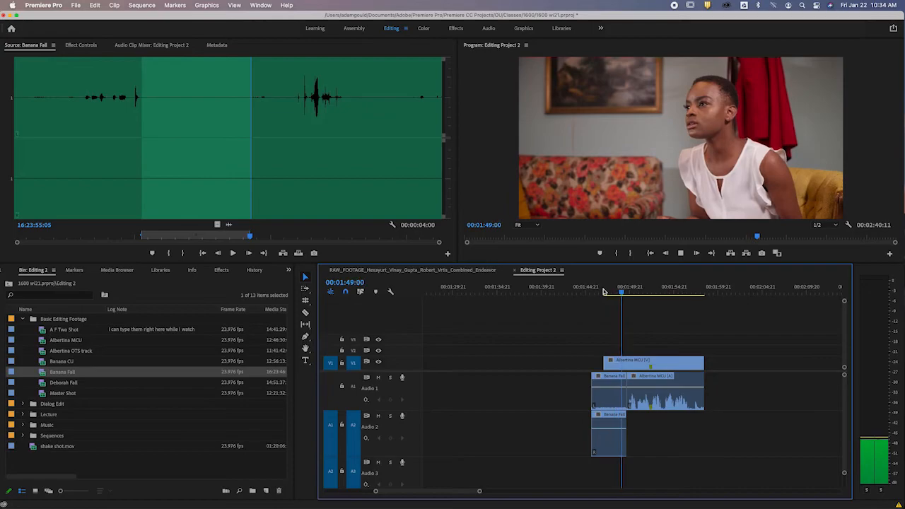
pyautogui.press('space')
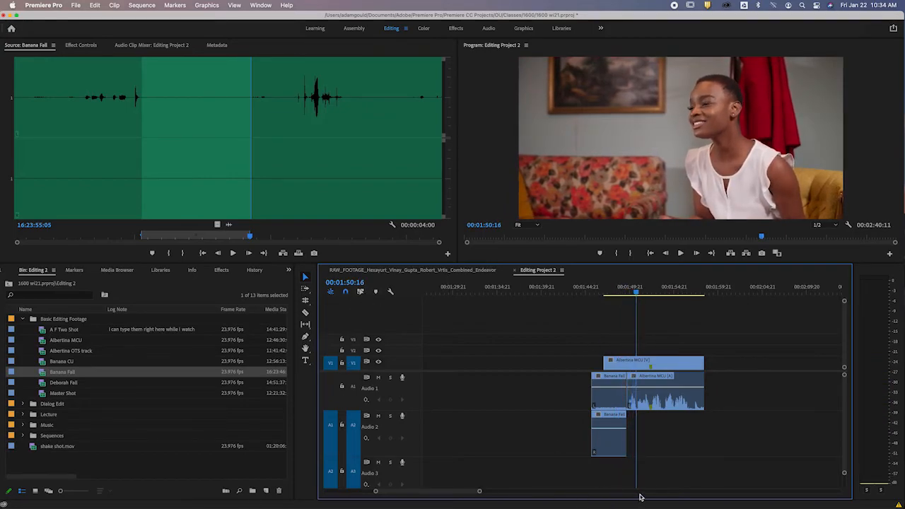
pyautogui.click(615, 444)
pyautogui.press('Delete')
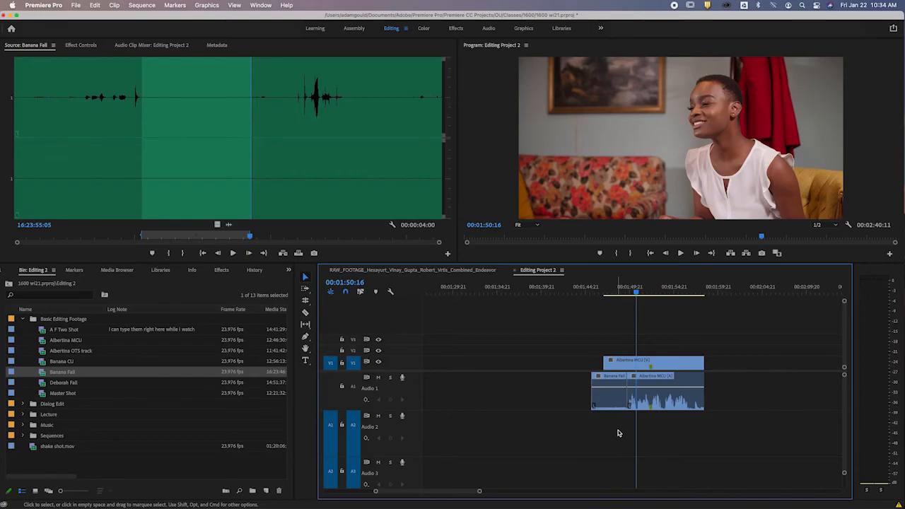
# Add an audio transition at the cut between Banana Fall and Albertina MCU, and play across it to 00:01:51:02
pyautogui.rightClick(628, 397)
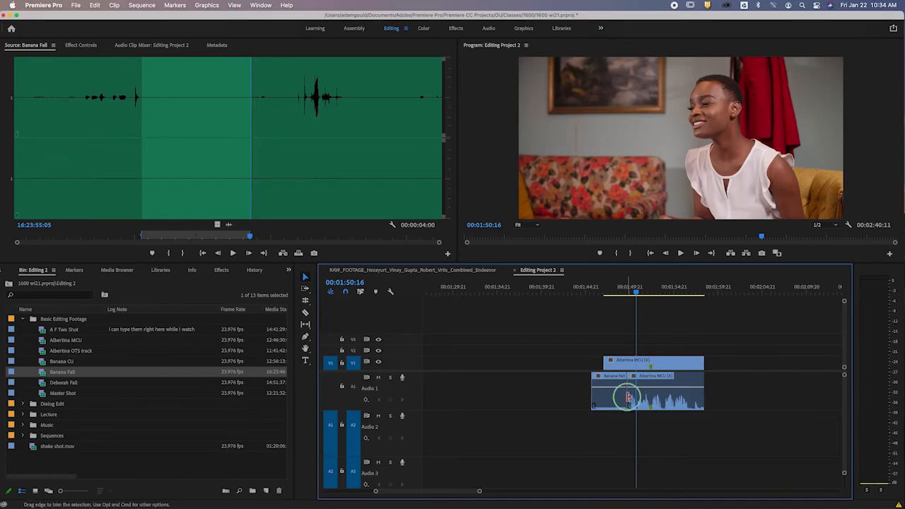
pyautogui.click(668, 460)
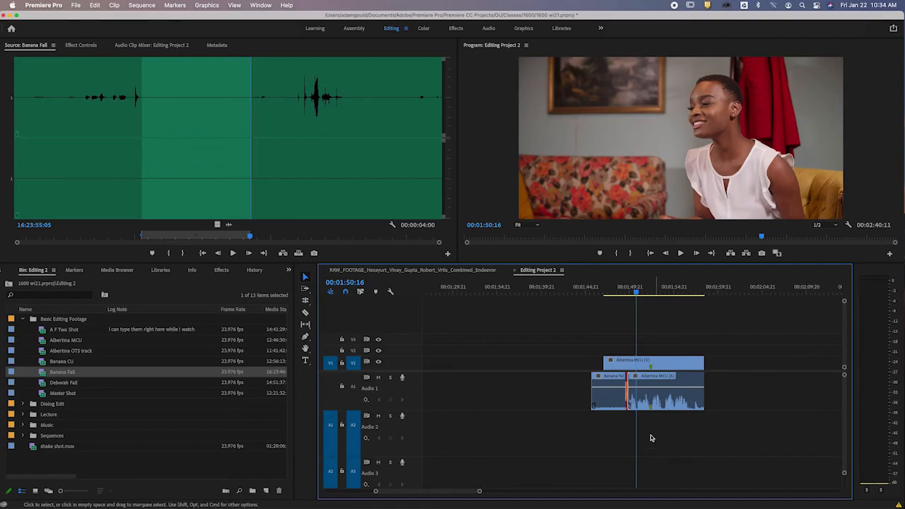
pyautogui.click(614, 290)
pyautogui.press('space')
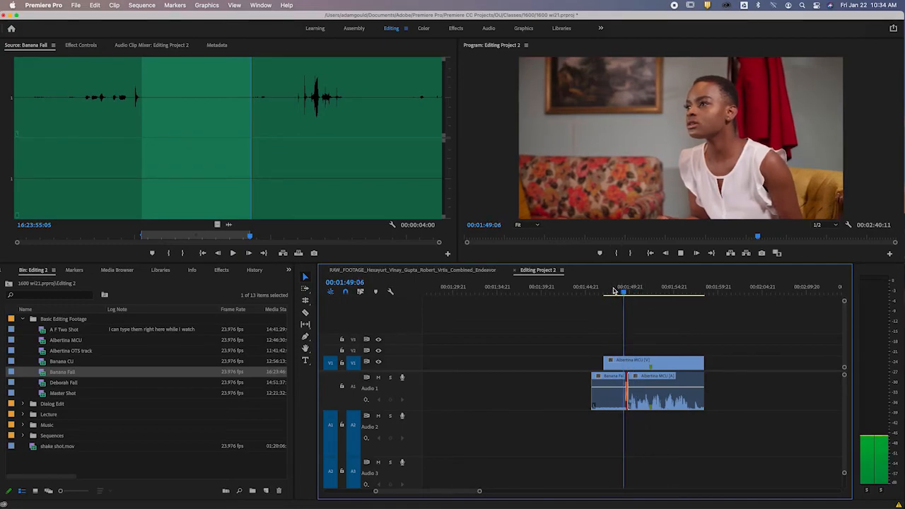
pyautogui.press('space')
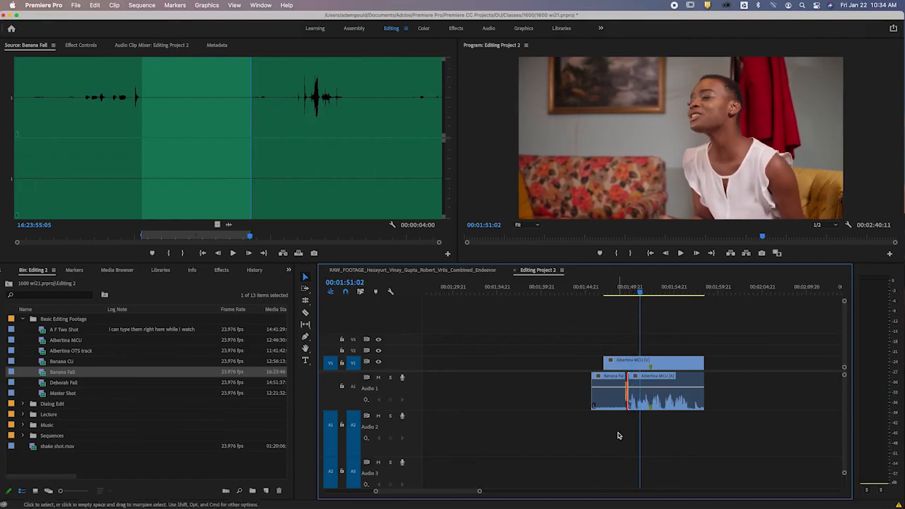
# Lower the Banana Fall audio level to about -18.6 dB while checking it by playback, stopping at 00:01:50:17
pyautogui.moveTo(613, 389); pyautogui.dragTo(613, 397)
pyautogui.click(605, 291)
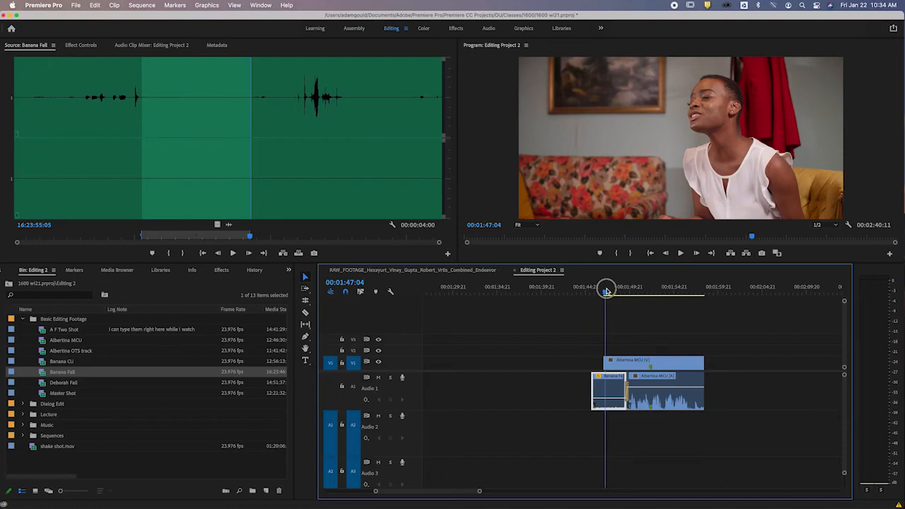
pyautogui.press('space')
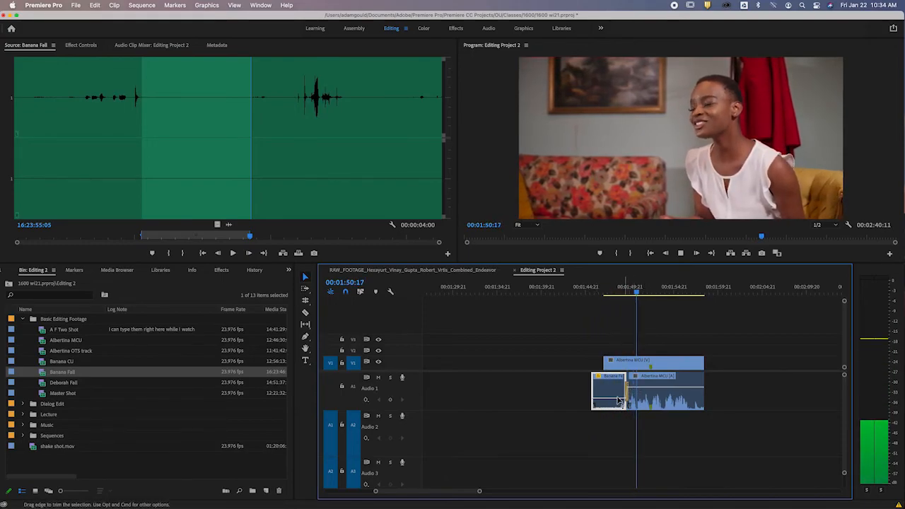
pyautogui.press('space')
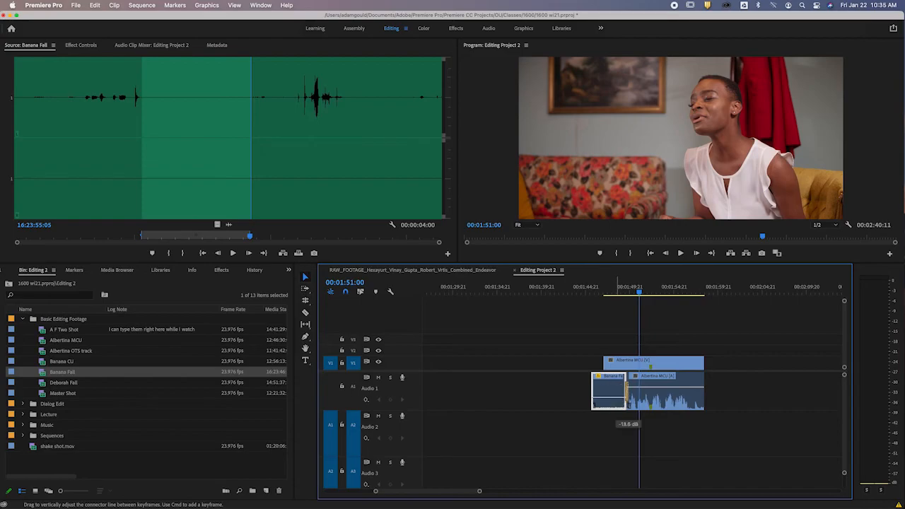
pyautogui.click(606, 286)
pyautogui.press('space')
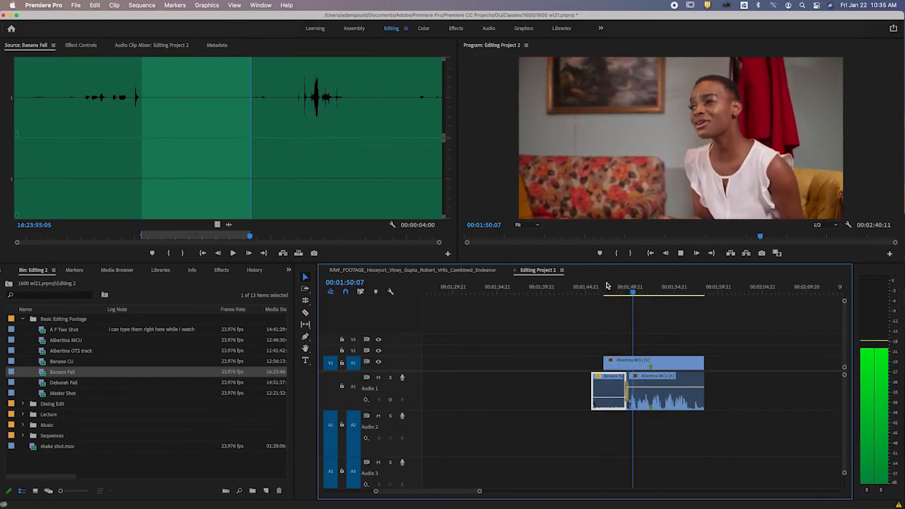
pyautogui.press('space')
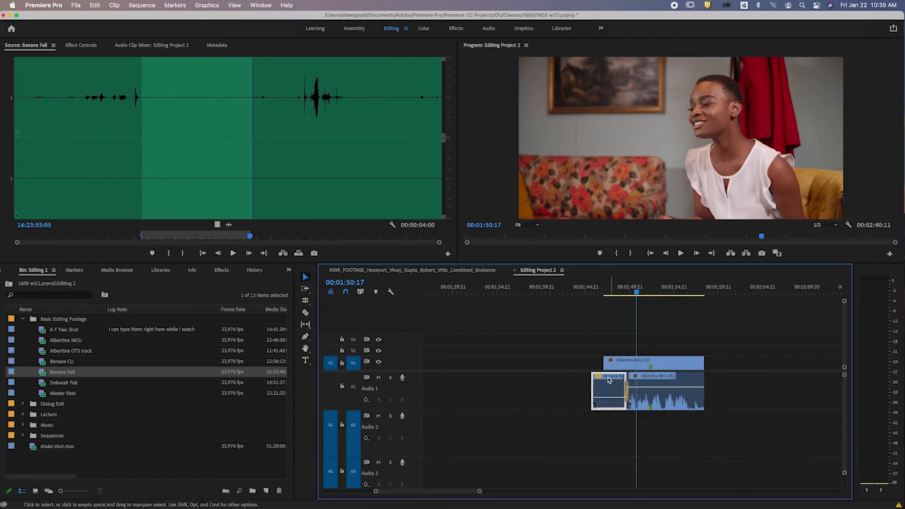
pyautogui.moveTo(611, 393)
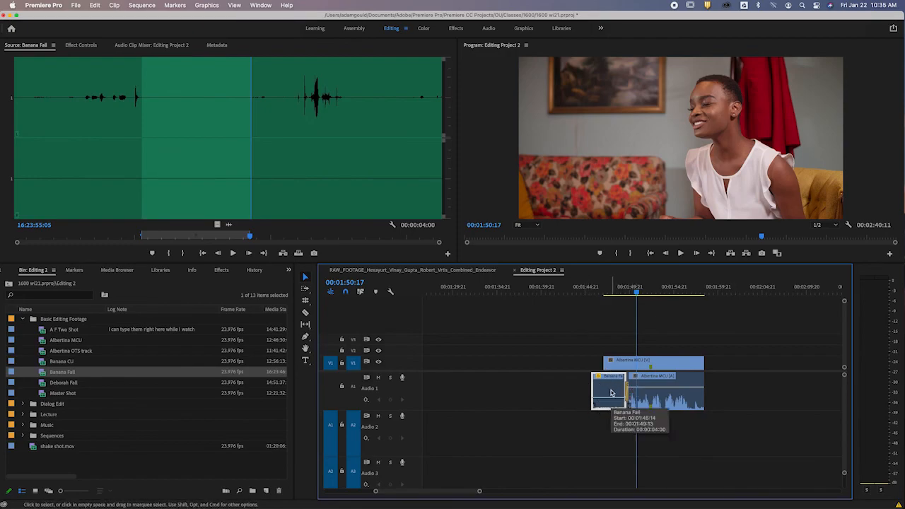